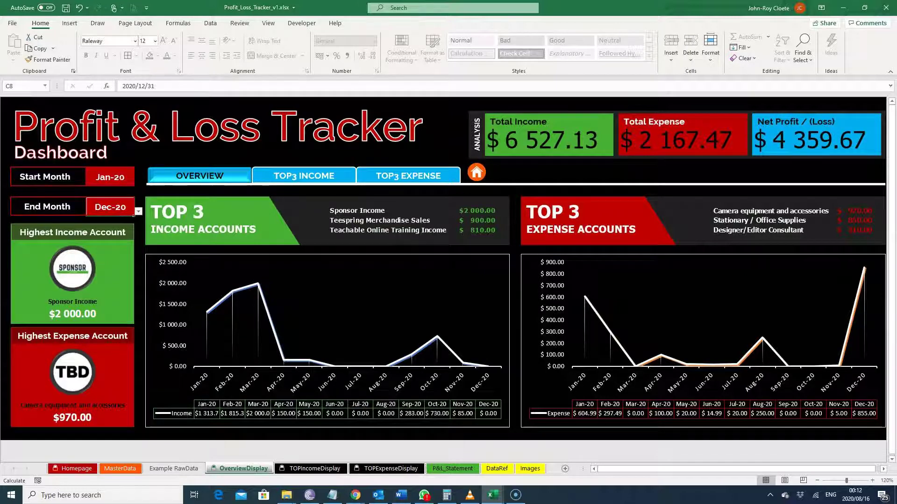
# - Open the income and expense records from the homepage and set the first record's Type to Income
pyautogui.hotkey('ctrl', 'pagedown')
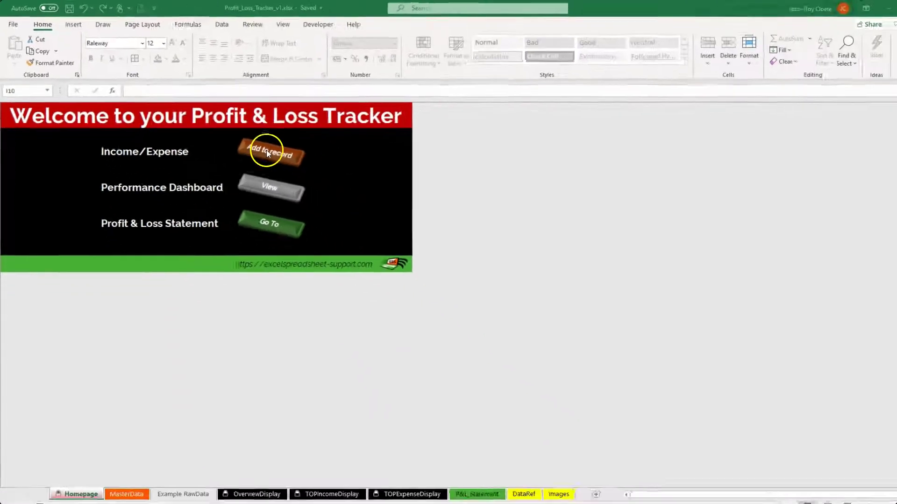
pyautogui.click(254, 146)
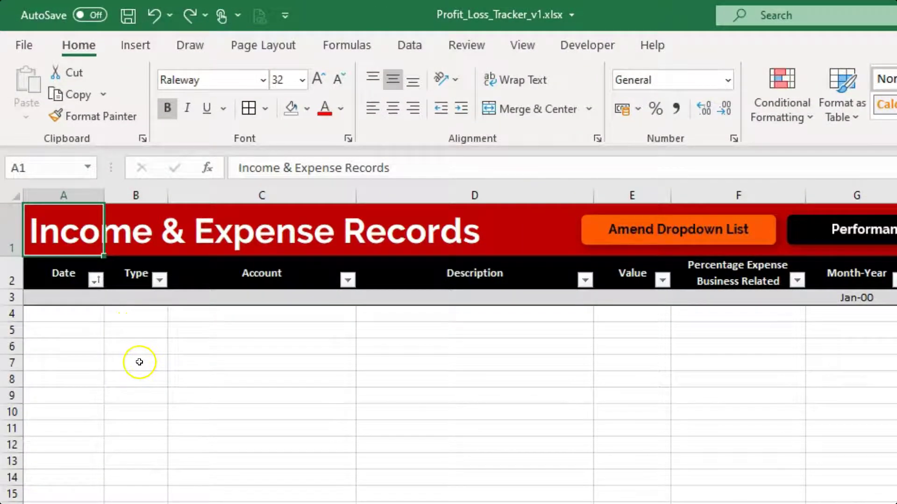
pyautogui.click(61, 297)
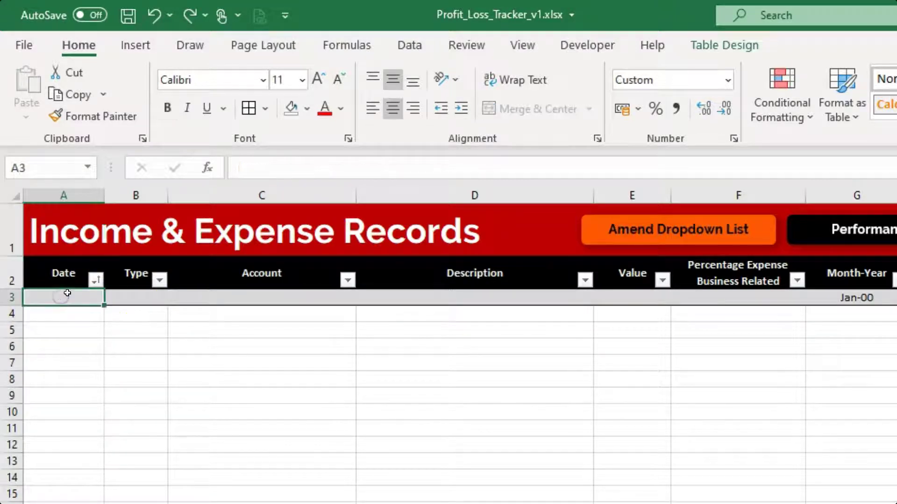
pyautogui.click(132, 297)
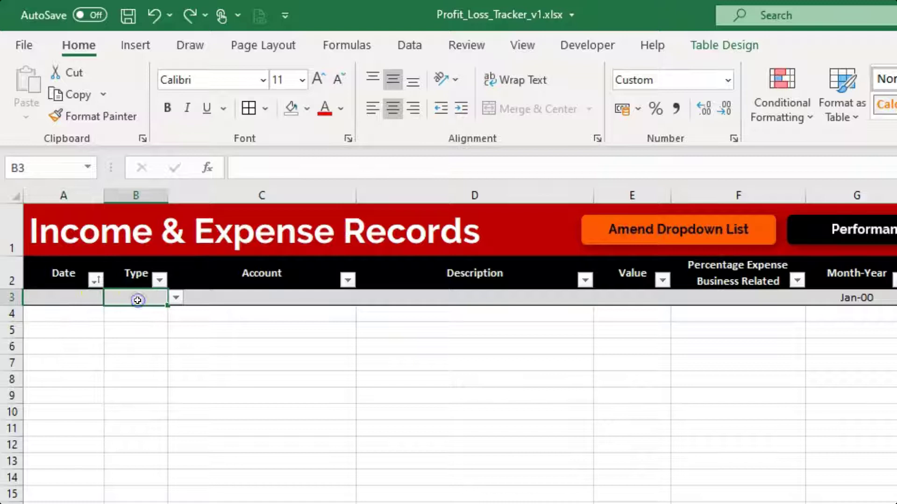
pyautogui.click(175, 299)
pyautogui.click(174, 299)
pyautogui.click(175, 299)
pyautogui.click(155, 316)
# - Review the income accounts offered for the first record's Account cell without choosing one
pyautogui.click(297, 294)
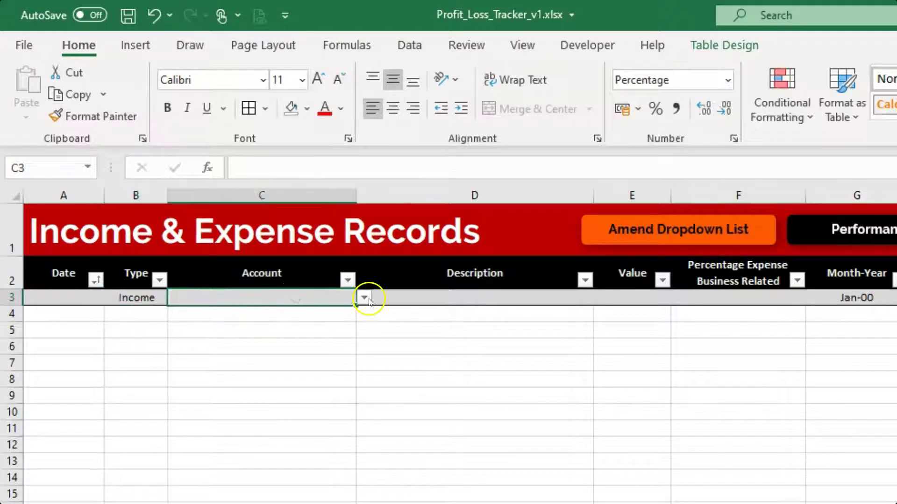
pyautogui.click(364, 297)
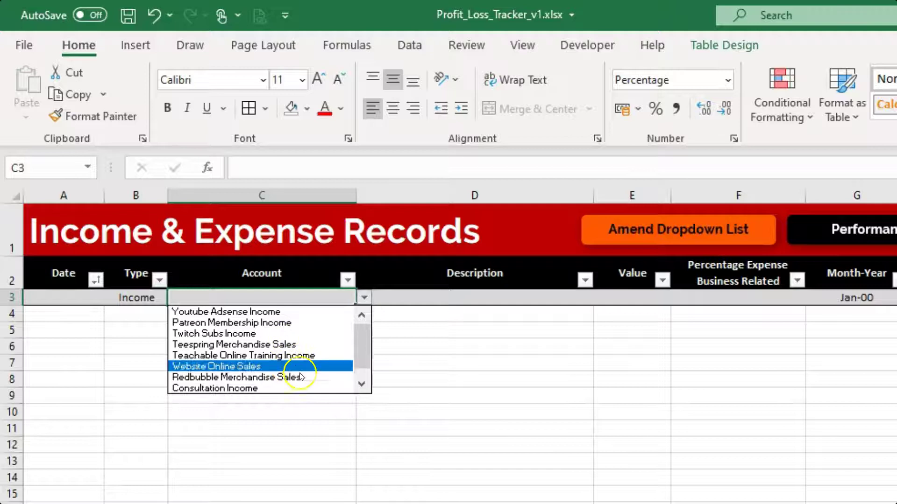
pyautogui.press('Escape')
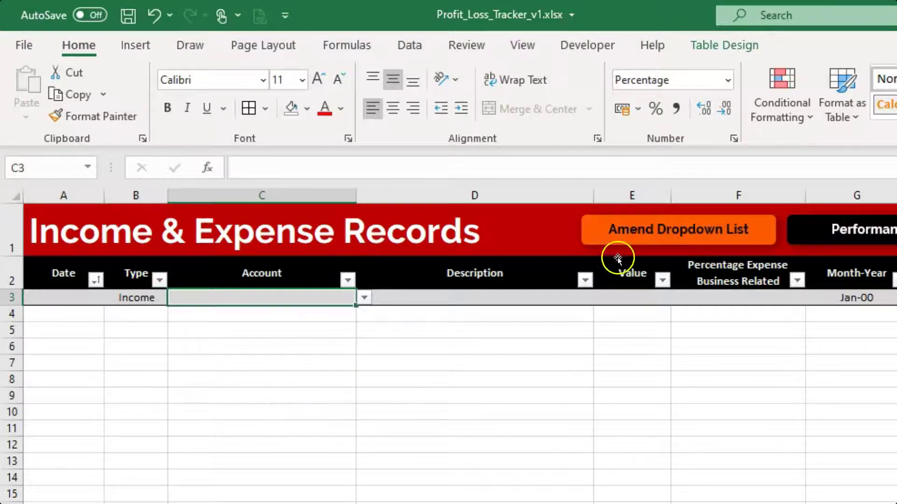
# - Open the sheet that feeds the dropdown lists and review its income and expense account names
pyautogui.click(661, 232)
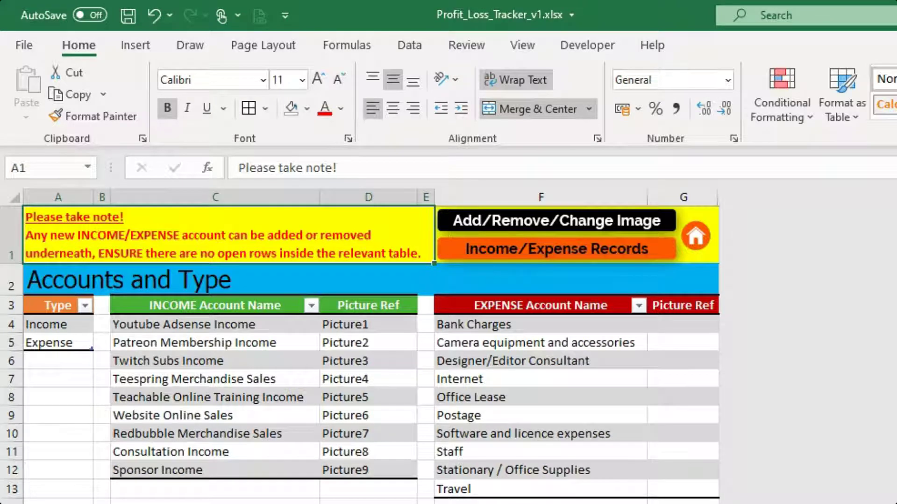
pyautogui.moveTo(206, 320); pyautogui.dragTo(208, 452)
pyautogui.click(208, 488)
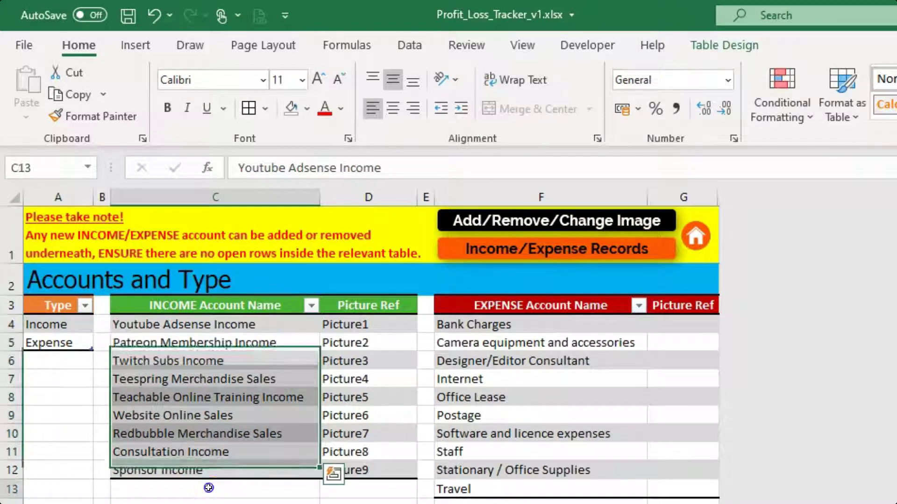
pyautogui.moveTo(209, 488); pyautogui.dragTo(208, 502)
pyautogui.click(215, 488)
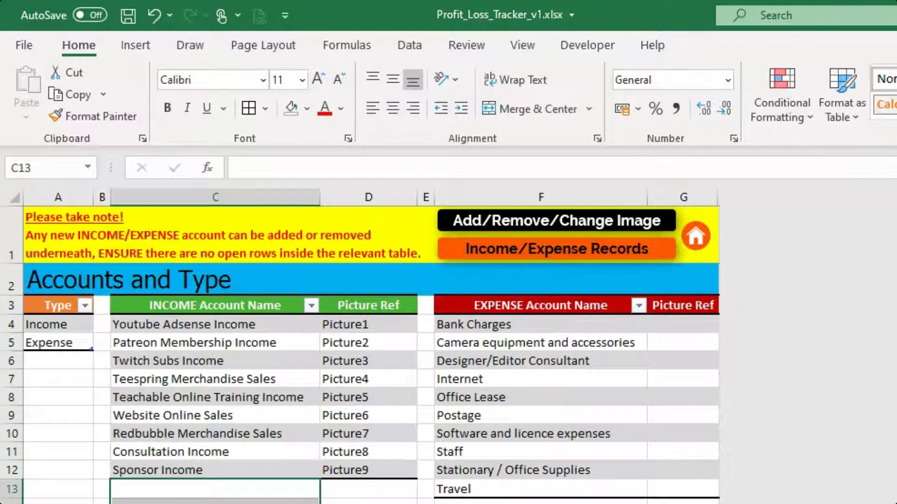
pyautogui.moveTo(558, 320); pyautogui.dragTo(557, 443)
pyautogui.click(557, 444)
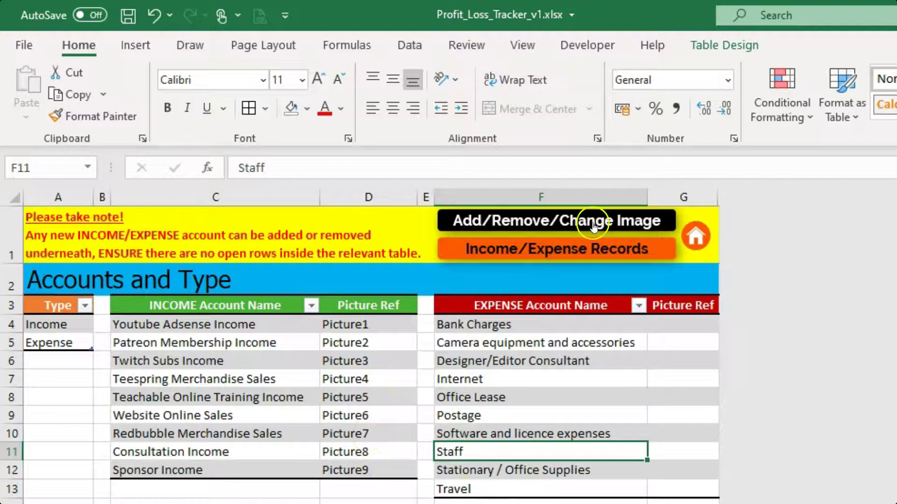
# - Return to the Income & Expense Records and set the first record's Account to Patreon Membership Income
pyautogui.click(574, 257)
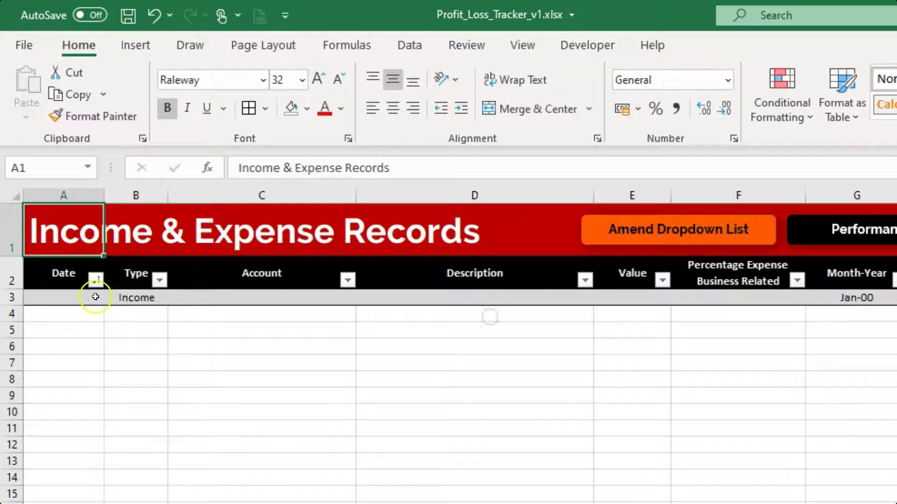
pyautogui.click(200, 301)
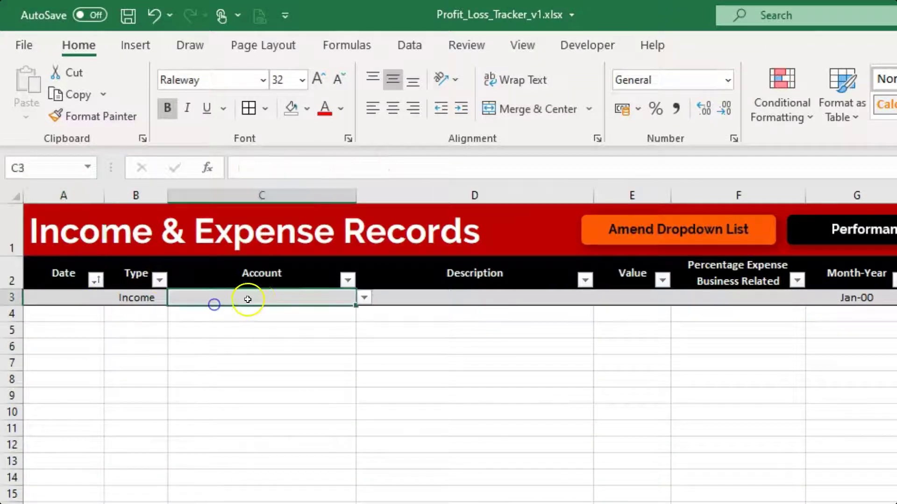
pyautogui.click(363, 297)
pyautogui.click(272, 322)
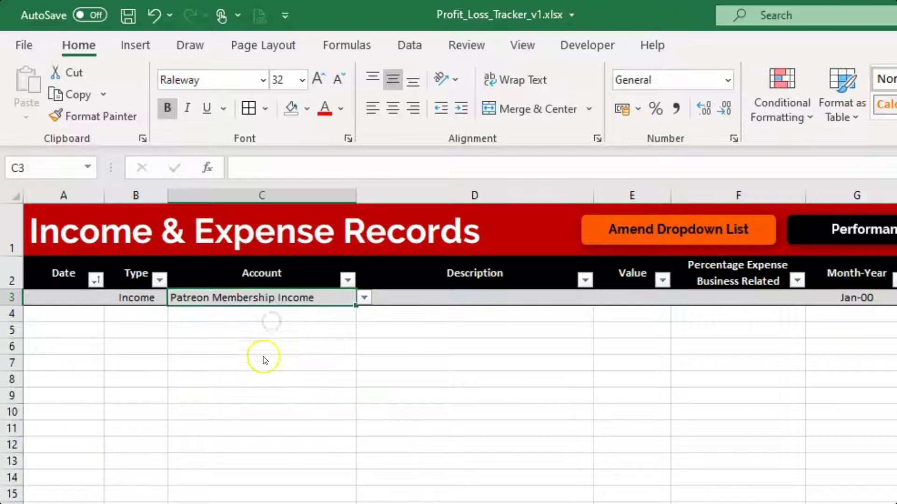
# - Examine the first record's Description, Value, Percentage Expense Business Related and Final Value cells
pyautogui.click(469, 297)
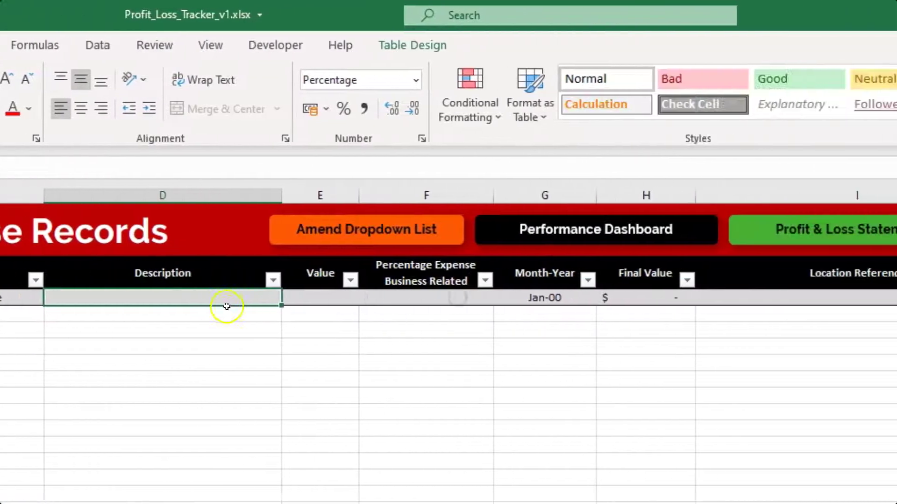
pyautogui.click(284, 298)
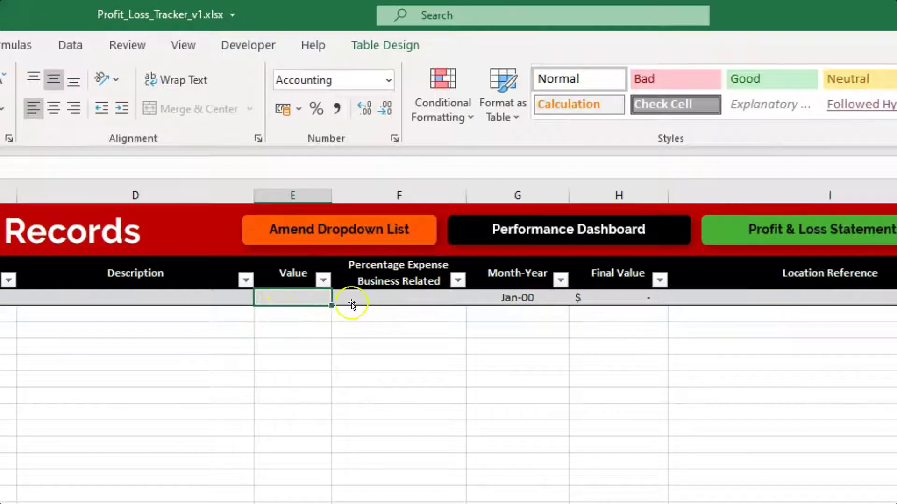
pyautogui.click(402, 298)
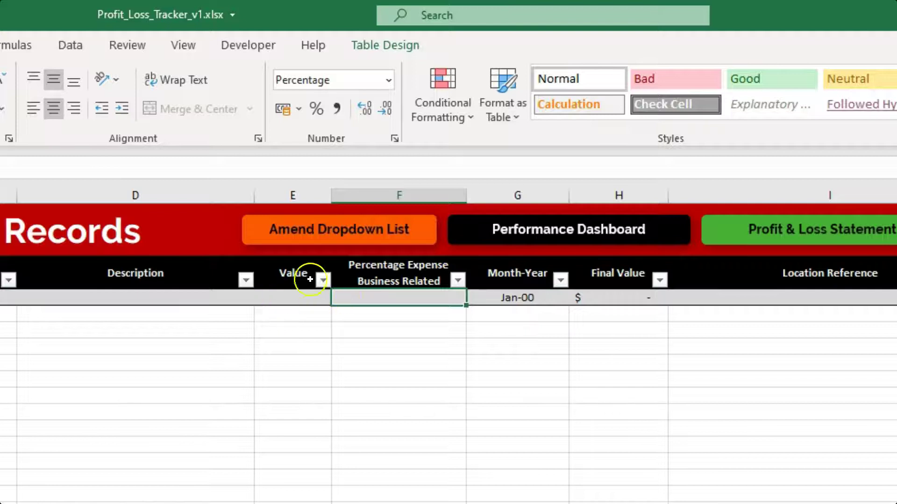
pyautogui.click(621, 297)
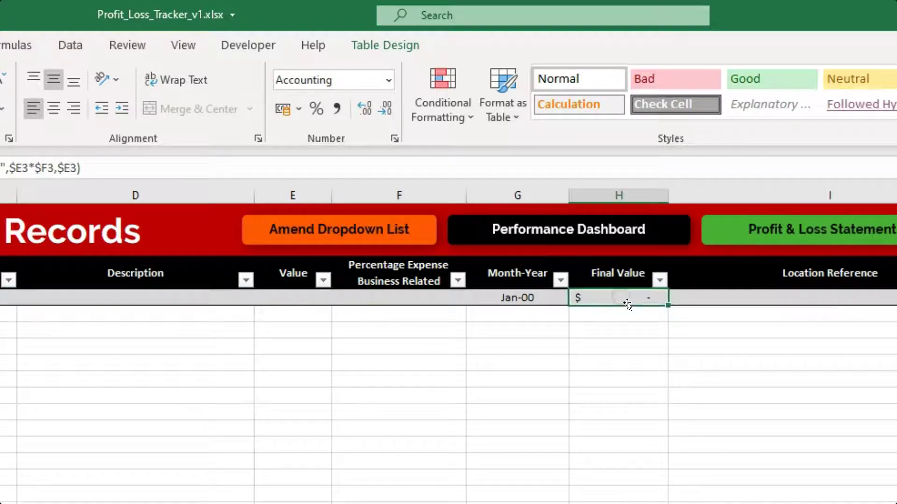
# - Enter 151 as the first record's Value and check its Final Value cell
pyautogui.click(298, 298)
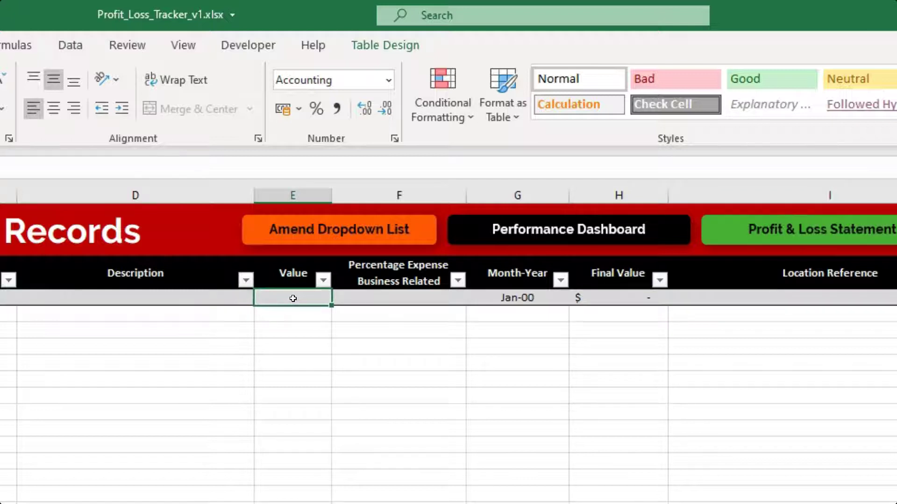
pyautogui.write('151')
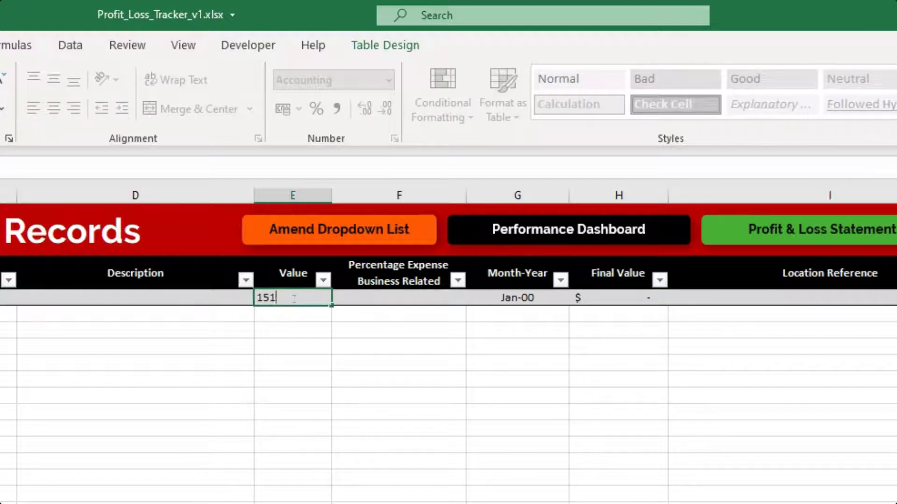
pyautogui.press('Return')
pyautogui.click(300, 298)
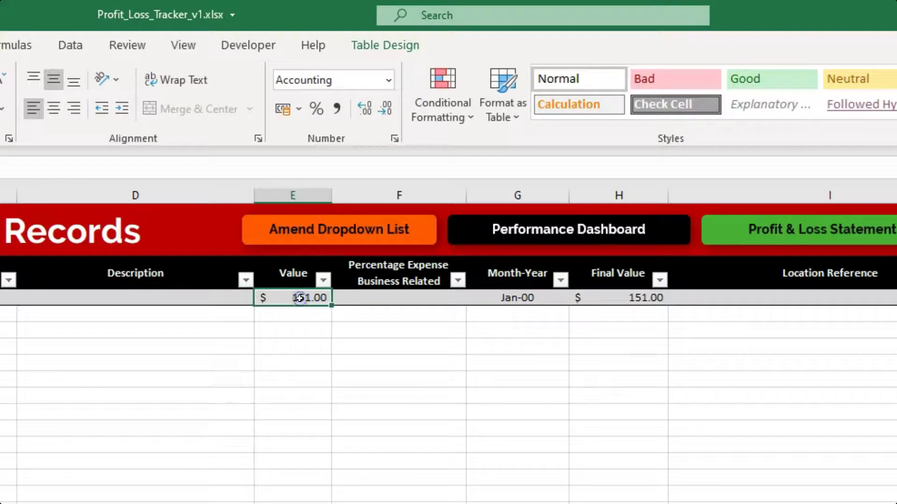
pyautogui.click(291, 306)
pyautogui.click(638, 301)
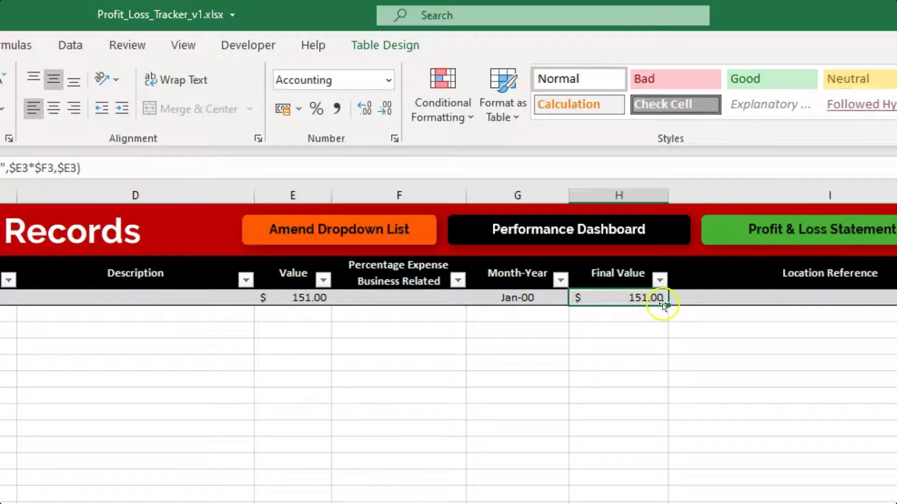
# - Enter "Email received on 1 jan 2020 @ 23:12" as the first record's Location Reference
pyautogui.click(839, 298)
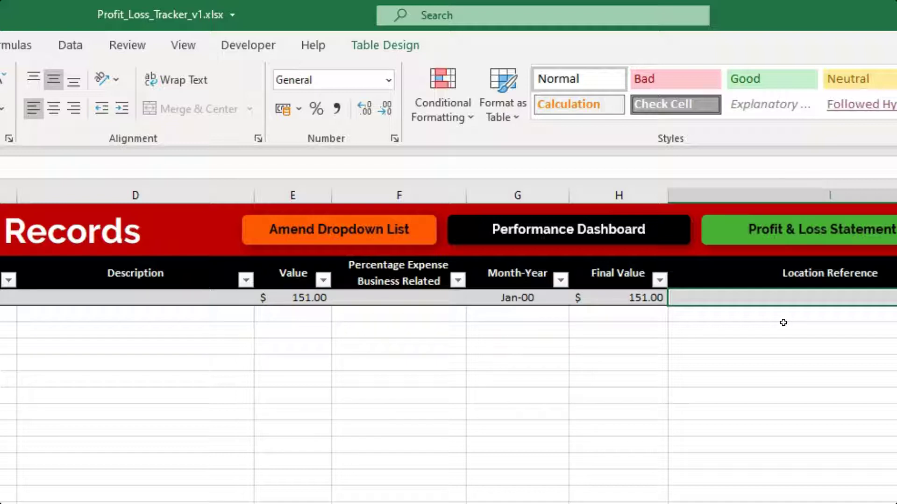
pyautogui.write('Emai')
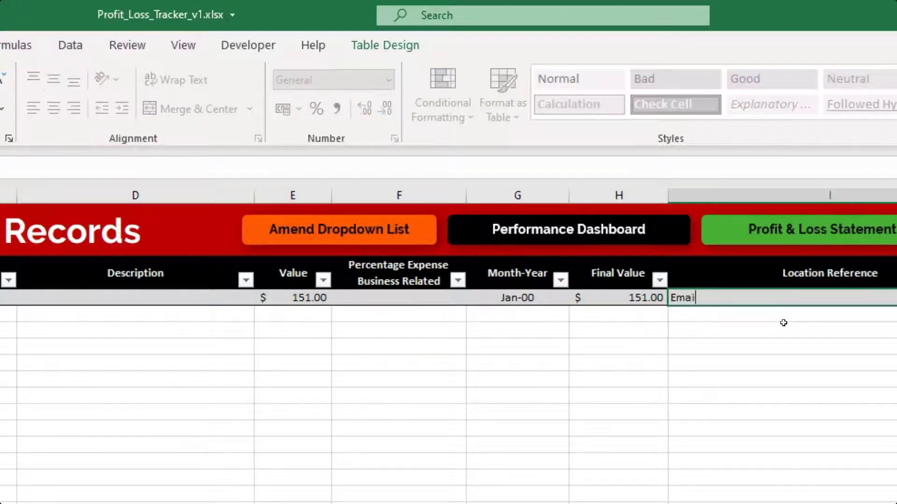
pyautogui.write('l received on 1 jan 2020 @ 23:12')
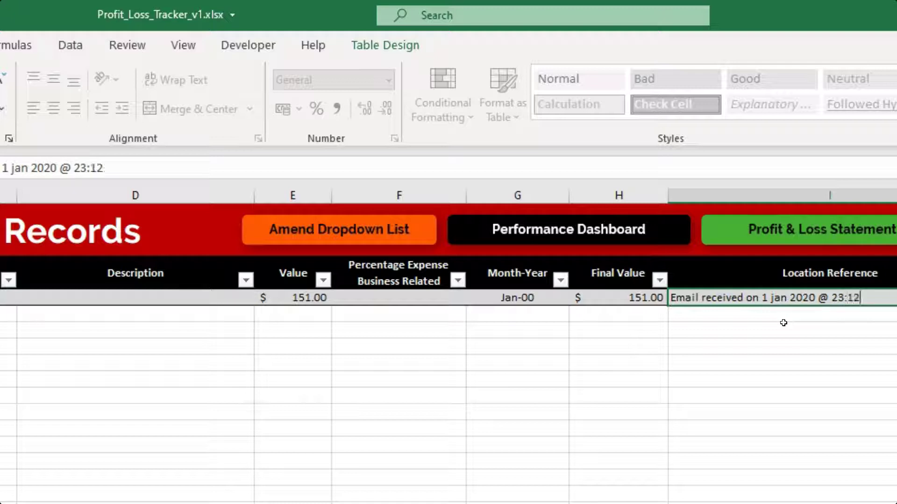
pyautogui.press('Return')
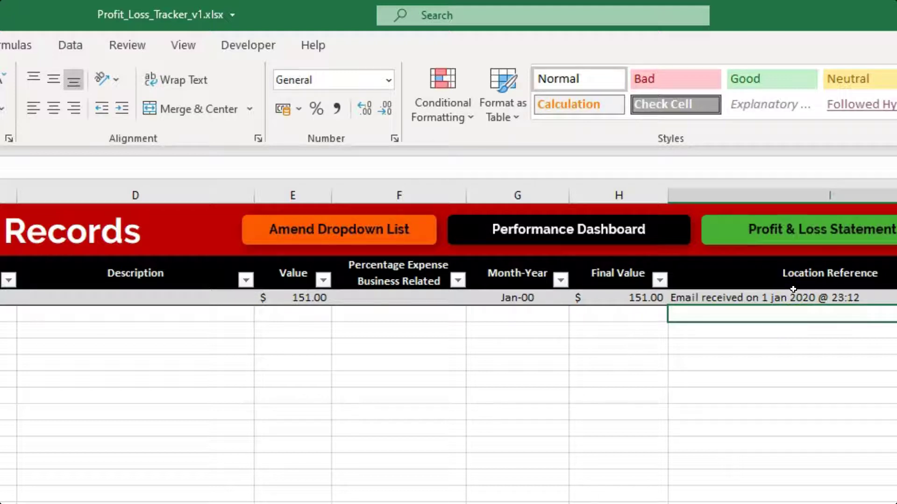
pyautogui.click(766, 300)
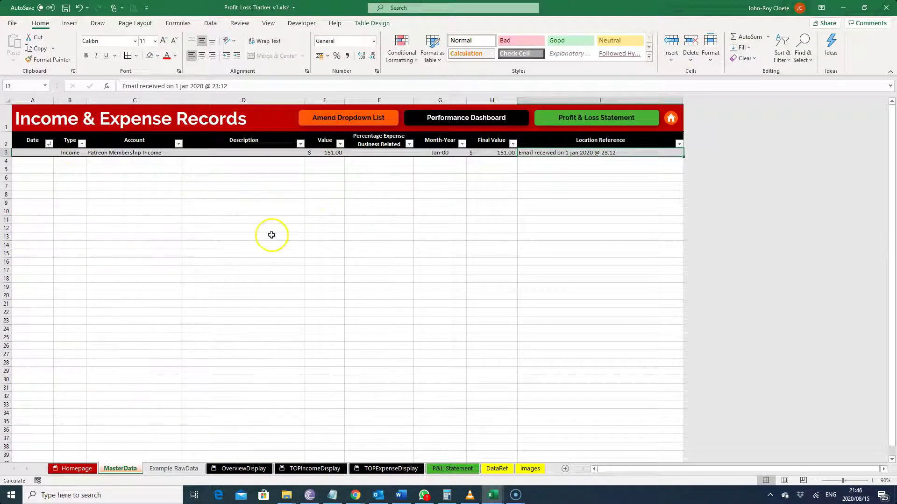
# - Open the Profit & Loss Statement and refresh all of the workbook's data
pyautogui.click(583, 119)
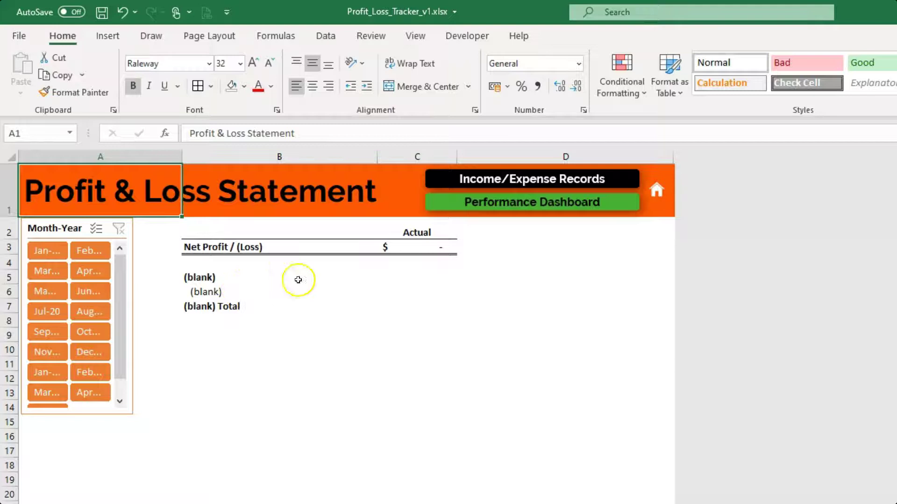
pyautogui.click(324, 38)
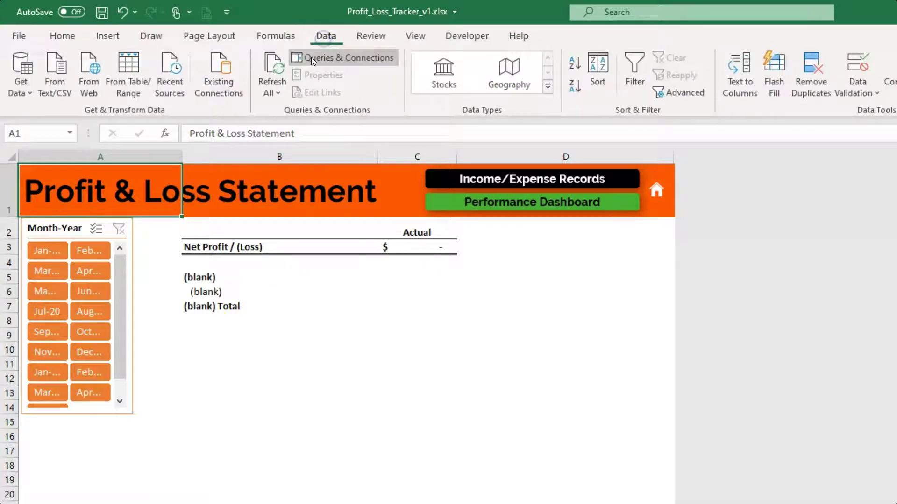
pyautogui.click(272, 70)
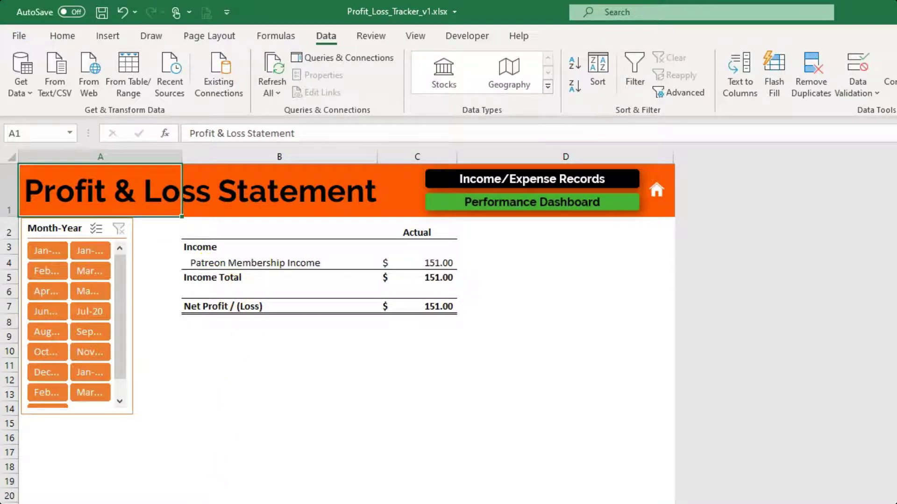
# - Go back through the Income & Expense Records to the Example RawData sheet and copy its entire data block
pyautogui.click(534, 182)
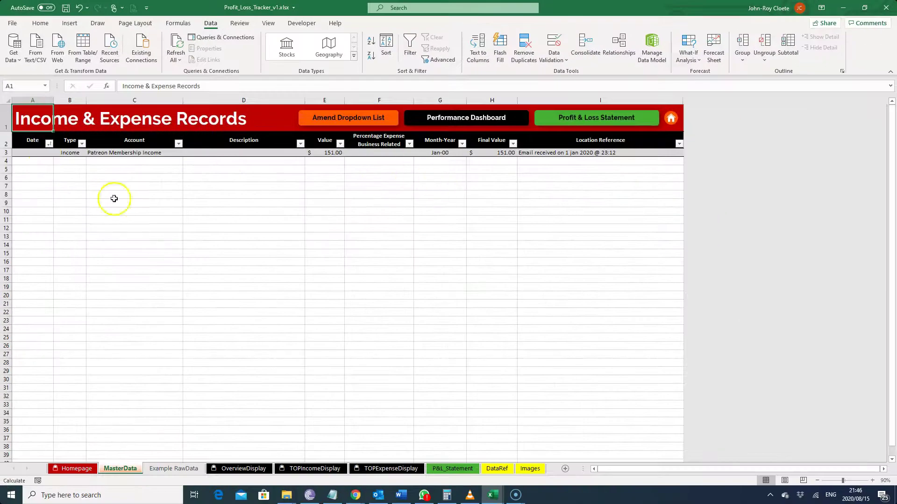
pyautogui.click(173, 469)
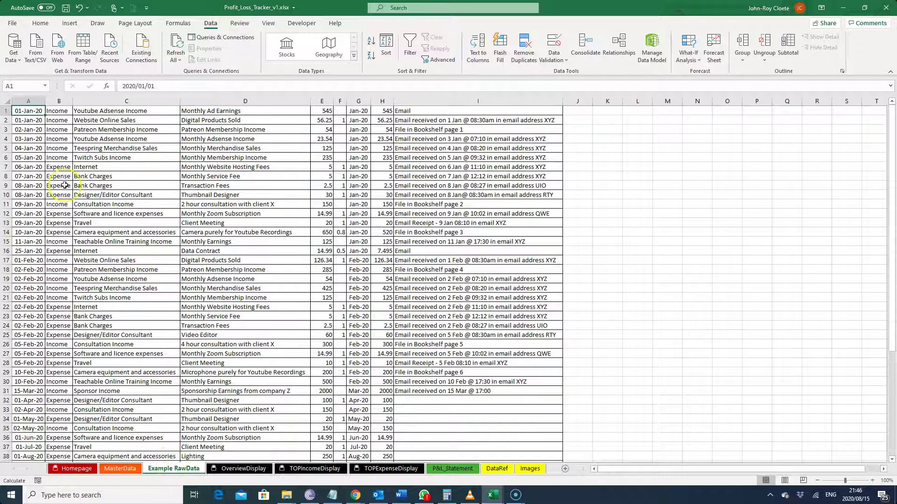
pyautogui.hotkey('ctrl', 'shift', 'Right')
pyautogui.hotkey('ctrl', 'shift', 'Right')
pyautogui.hotkey('ctrl', 'shift', 'Right')
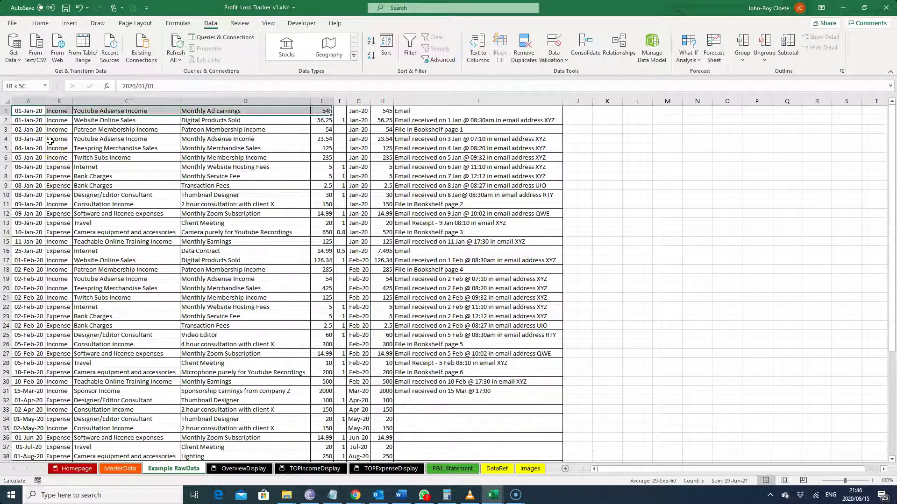
pyautogui.hotkey('ctrl', 'shift', 'Down')
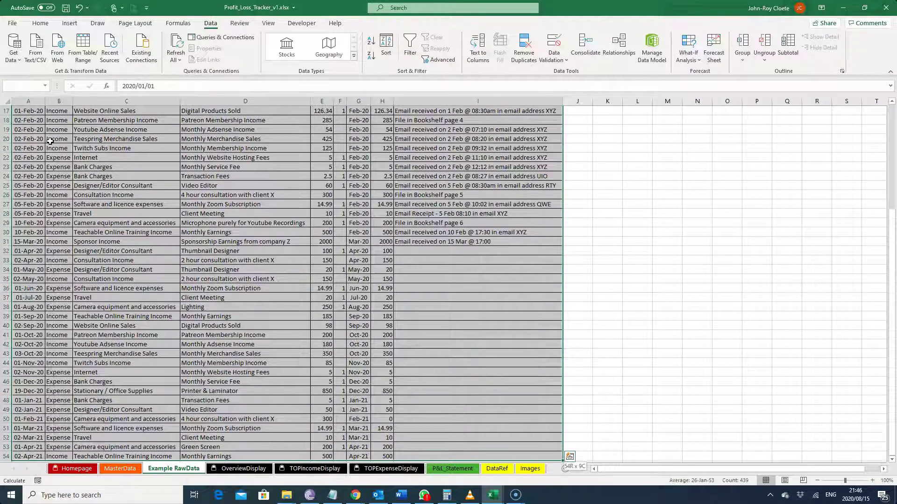
pyautogui.hotkey('ctrl', 'c')
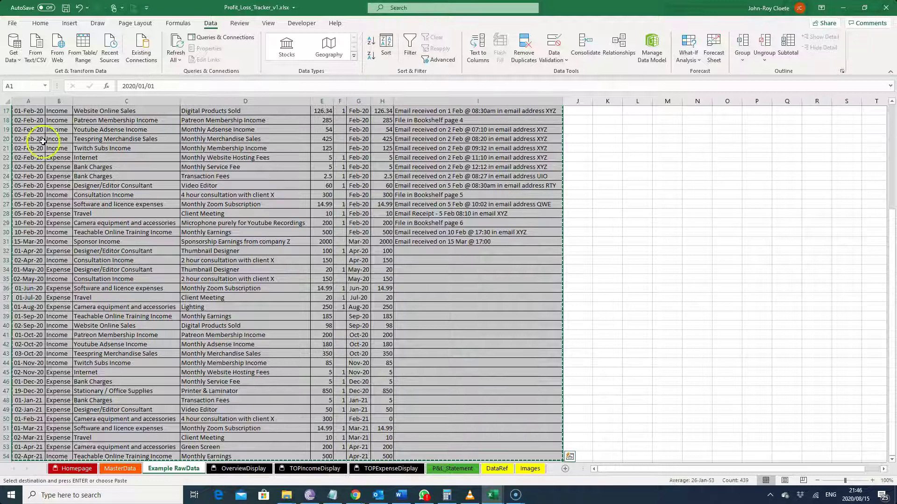
# - Paste the copied example data as values into the Income & Expense Records, starting at the first record's Date cell A3
pyautogui.click(130, 470)
pyautogui.rightClick(29, 153)
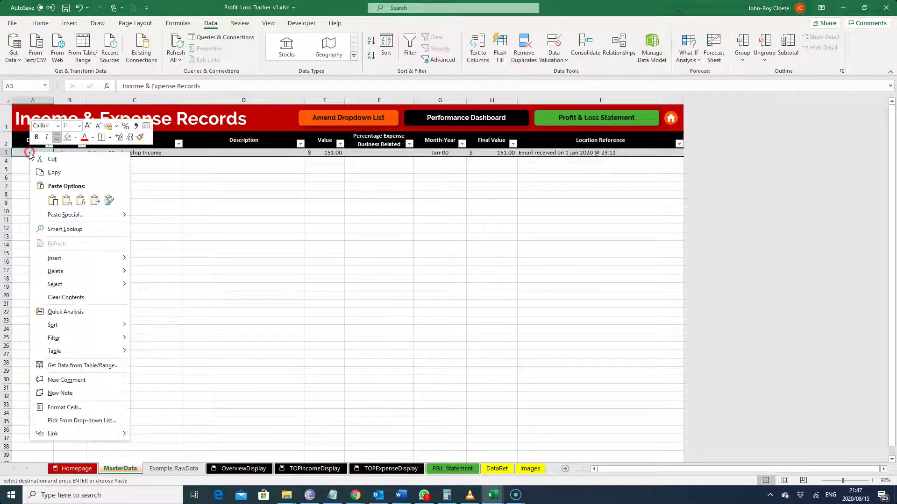
pyautogui.click(66, 202)
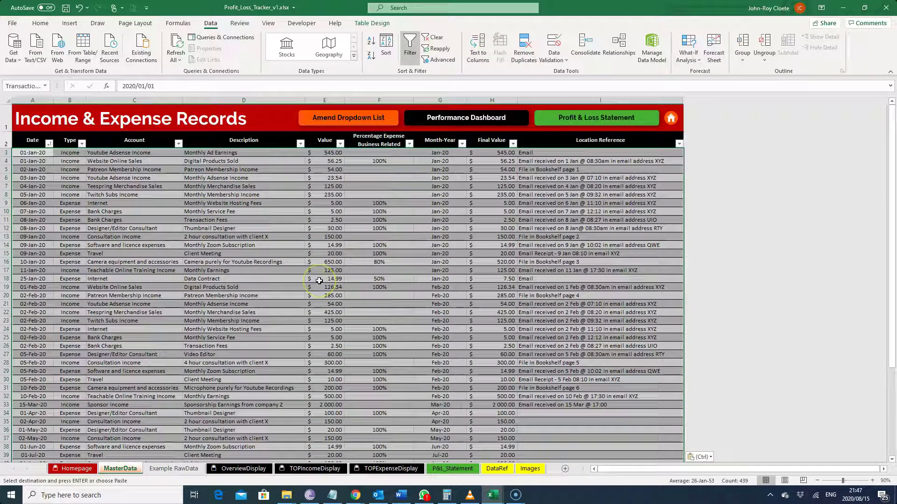
pyautogui.scroll(-4, 387, 270)
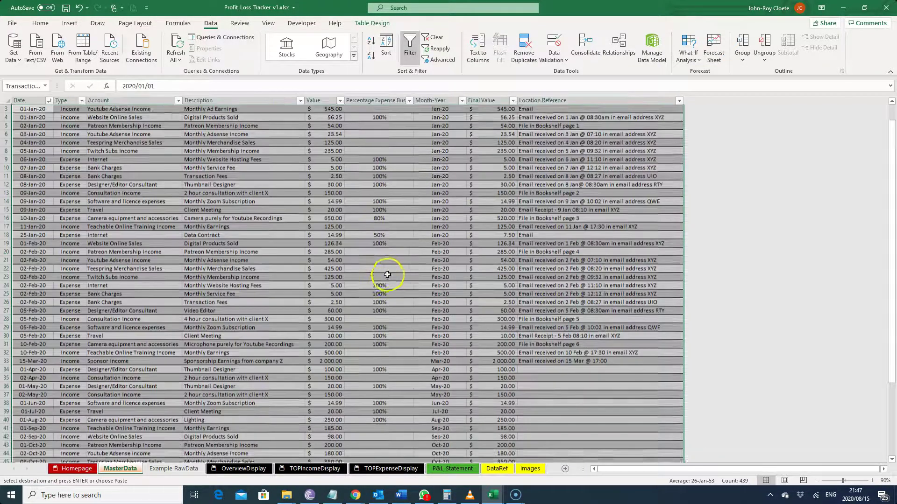
pyautogui.scroll(-4, 402, 300)
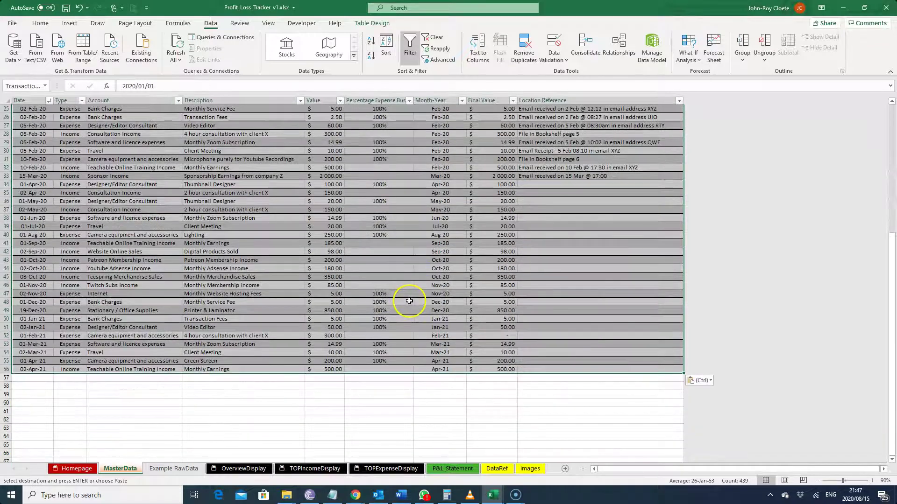
# - Select the first empty Date cell, A57, directly below the pasted records
pyautogui.click(618, 384)
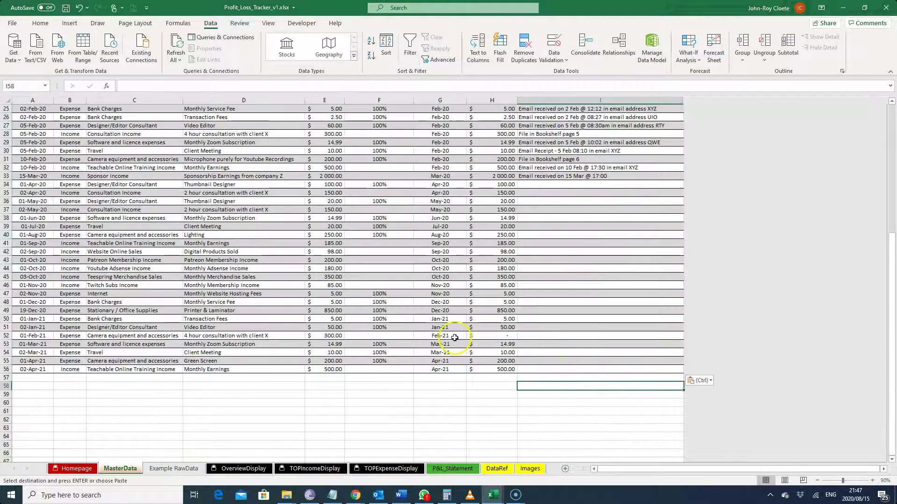
pyautogui.moveTo(43, 381); pyautogui.dragTo(202, 376)
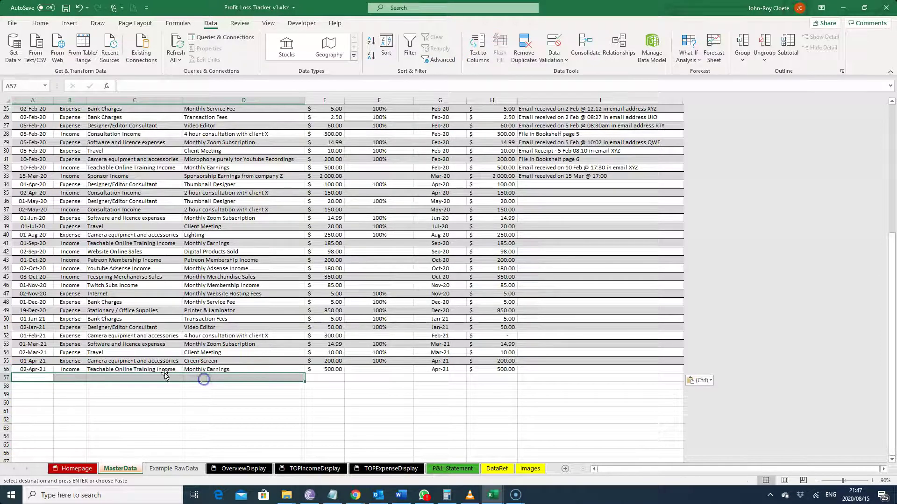
pyautogui.click(26, 378)
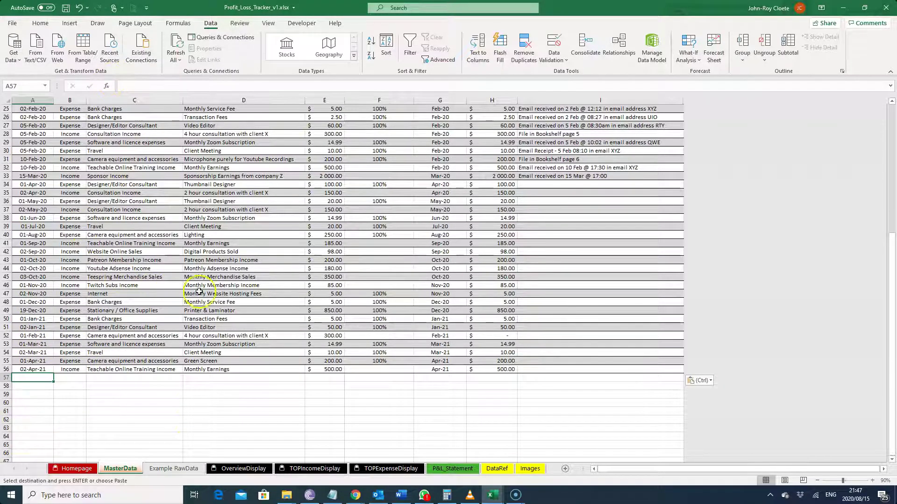
# - Open the Profit & Loss Statement from the records and refresh all data to include the pasted records
pyautogui.scroll(6, 377, 189)
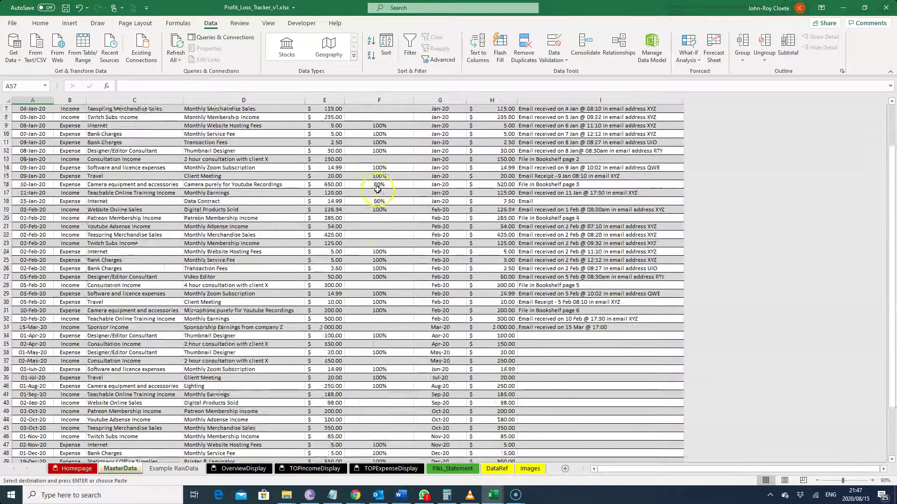
pyautogui.scroll(2, 378, 189)
pyautogui.click(580, 117)
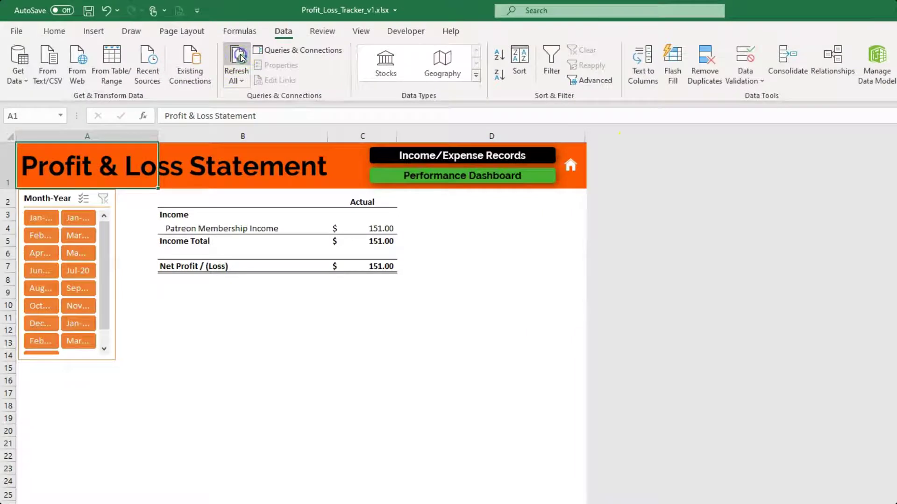
pyautogui.click(241, 58)
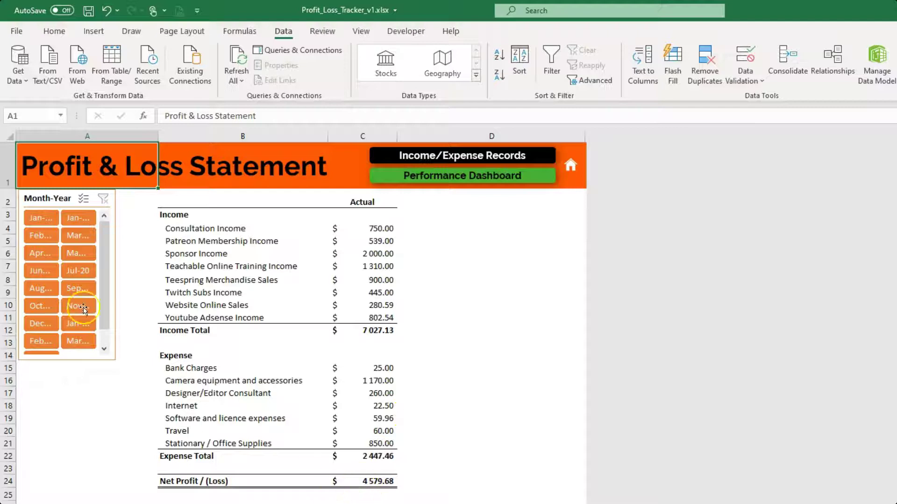
# - Filter the statement's Month-Year slicer to June 2020, and add May 2020 with multi-select enabled
pyautogui.click(114, 294)
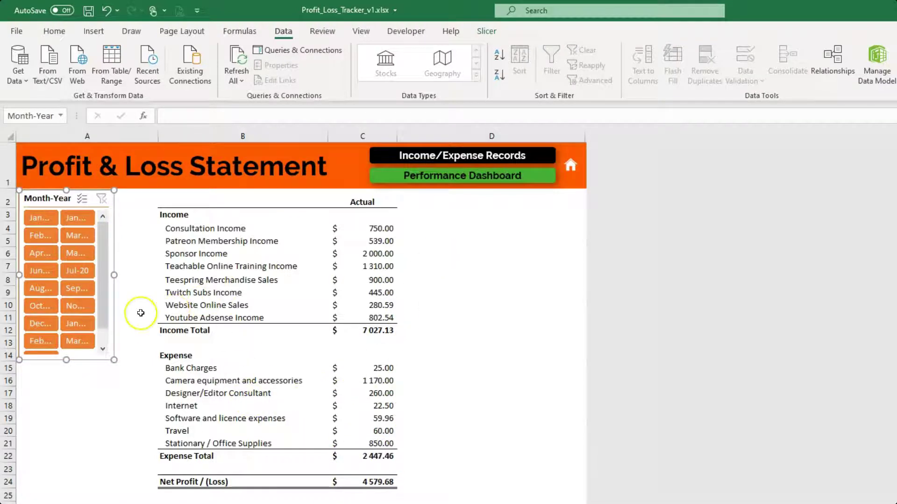
pyautogui.click(37, 271)
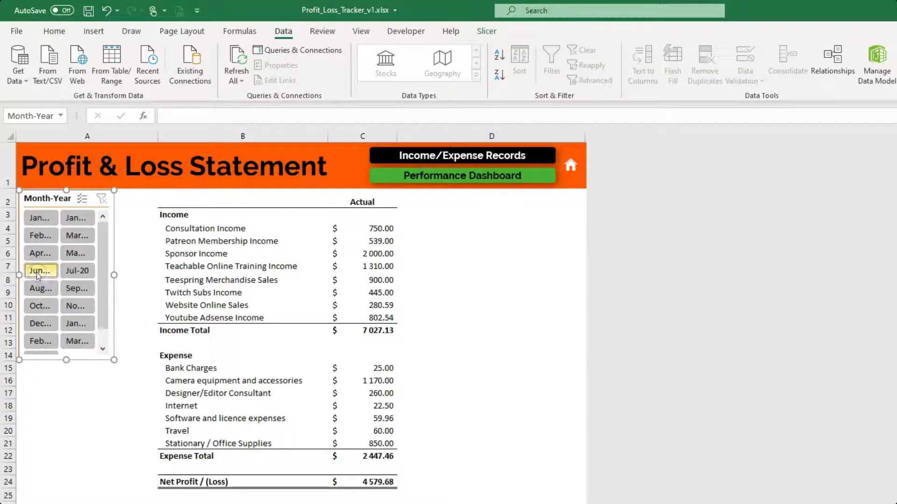
pyautogui.click(37, 272)
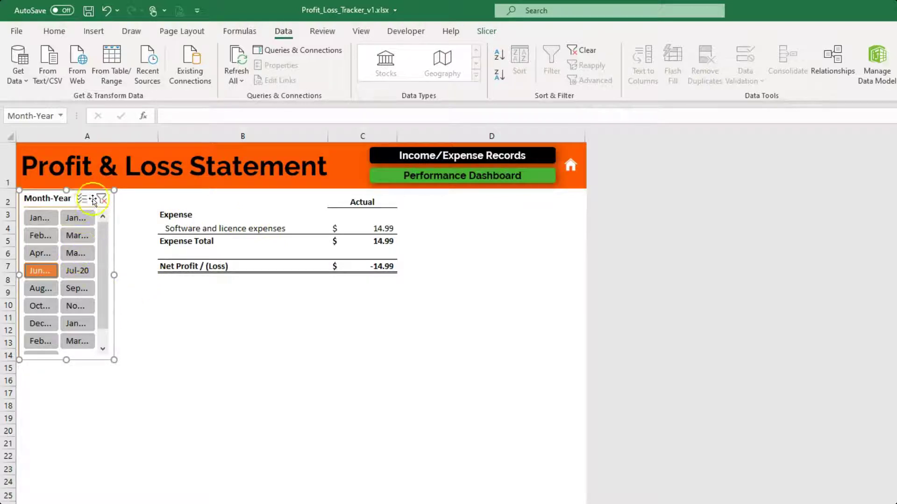
pyautogui.click(85, 197)
pyautogui.click(76, 252)
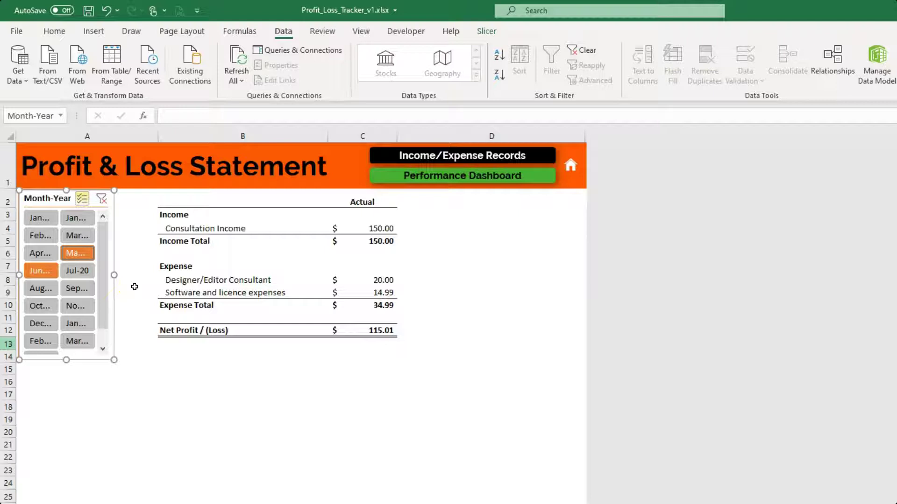
# - Open the Performance Dashboard and clear its Start Month and End Month cells
pyautogui.click(469, 179)
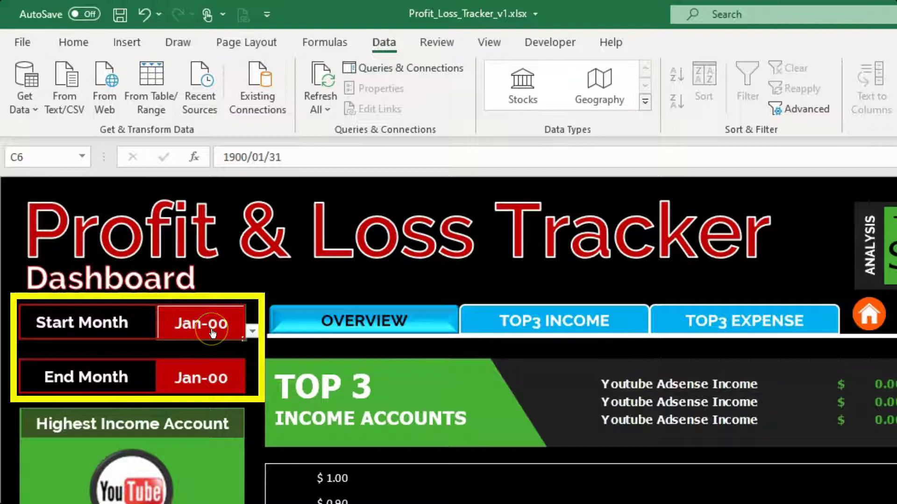
pyautogui.doubleClick(211, 330)
pyautogui.doubleClick(191, 381)
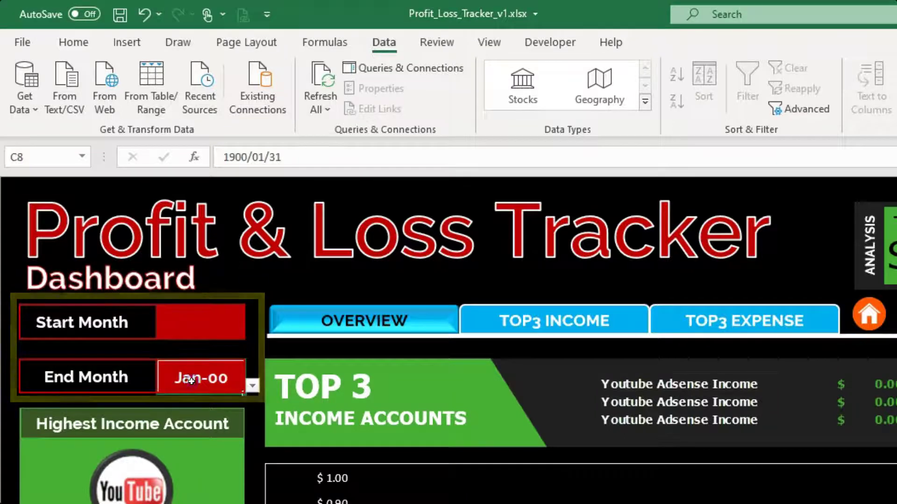
pyautogui.press('Delete')
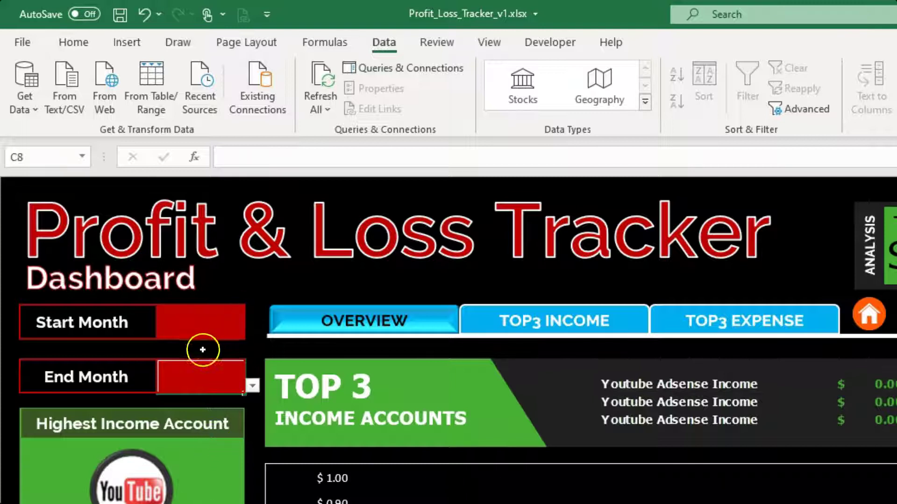
# - Set the dashboard's Start Month to Feb-20 from the list of available months
pyautogui.click(214, 322)
pyautogui.click(252, 331)
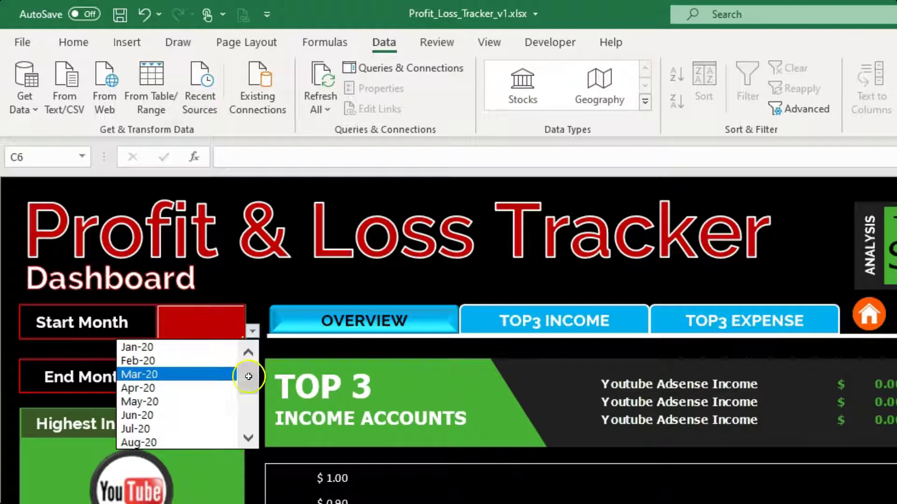
pyautogui.moveTo(248, 377); pyautogui.dragTo(240, 414)
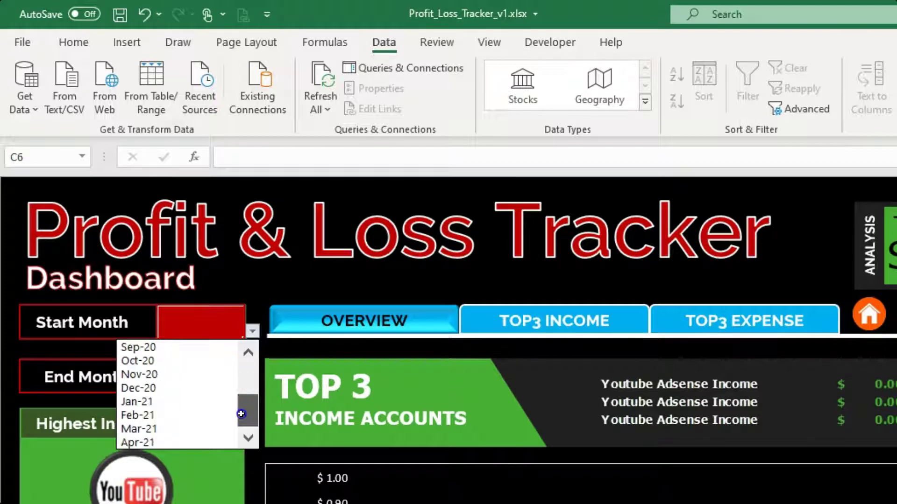
pyautogui.click(241, 378)
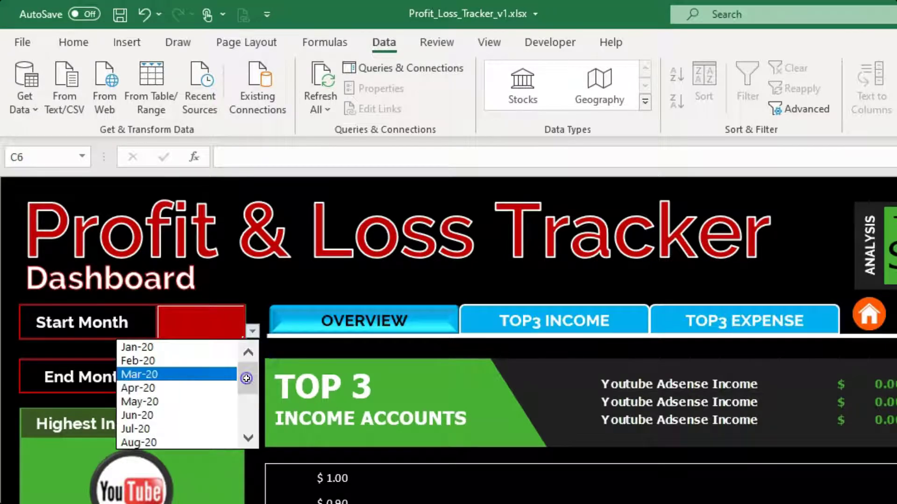
pyautogui.click(177, 360)
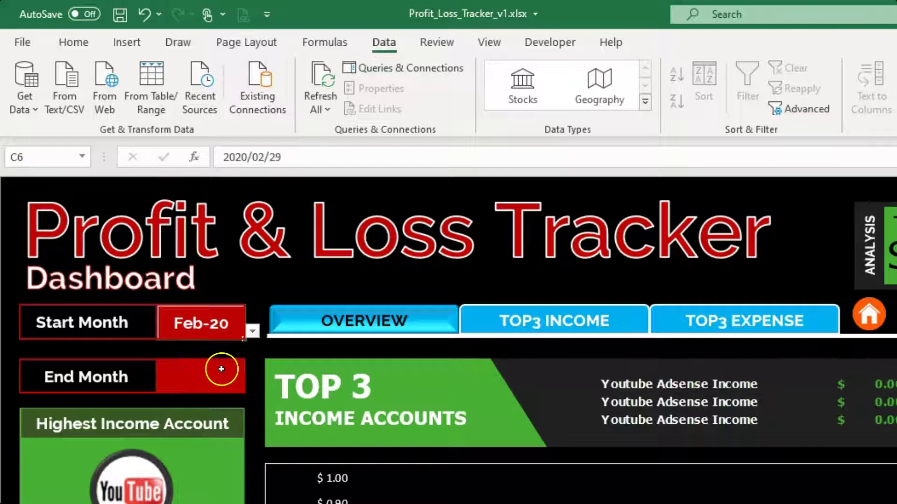
# - Set the dashboard's End Month to Jul-20 from the list of available months
pyautogui.click(221, 368)
pyautogui.click(251, 384)
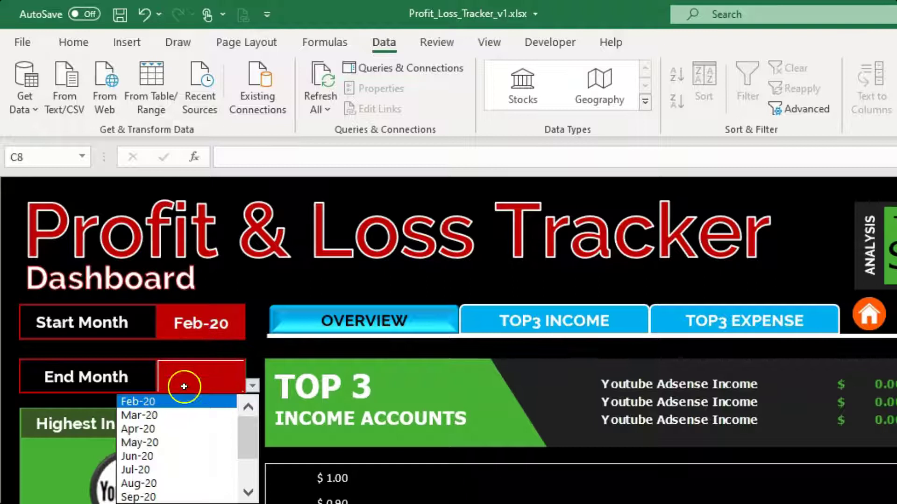
pyautogui.scroll(-2, 247, 451)
pyautogui.scroll(-2, 247, 451)
pyautogui.scroll(4, 247, 451)
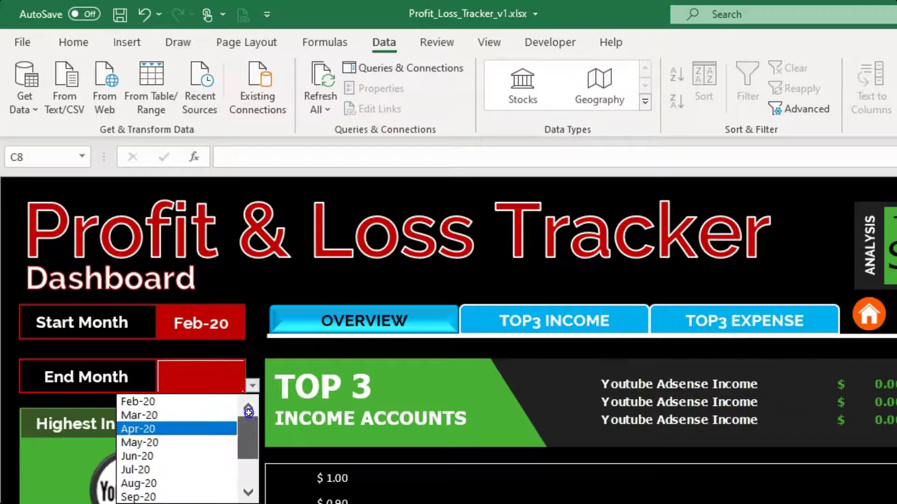
pyautogui.click(204, 469)
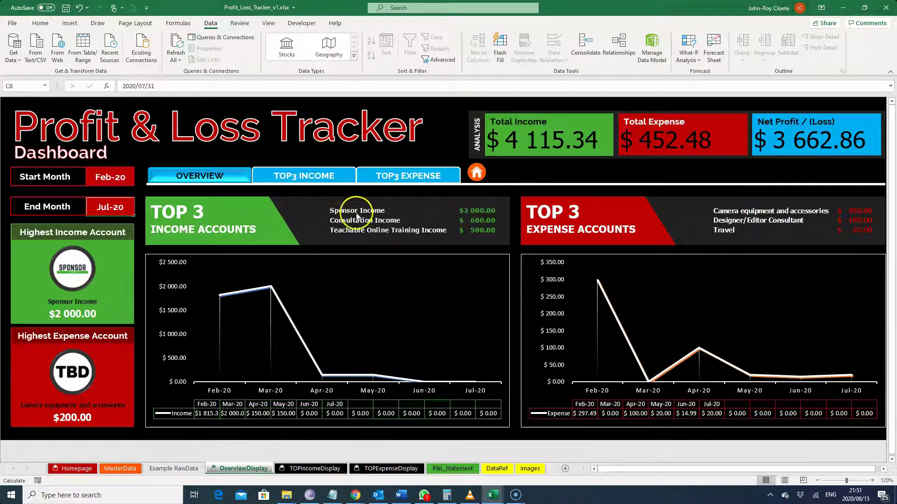
# - View the dashboard's Top3 Income and Top3 Expense performance charts and return to the Overview
pyautogui.click(293, 177)
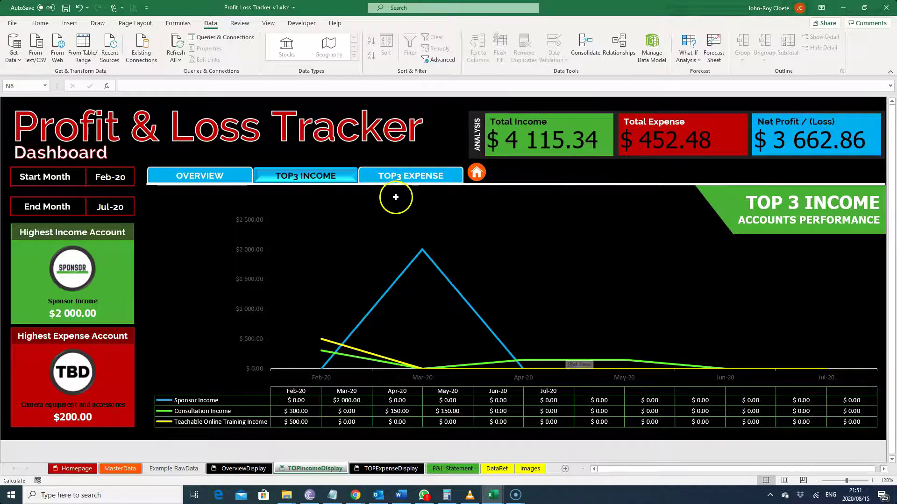
pyautogui.click(402, 176)
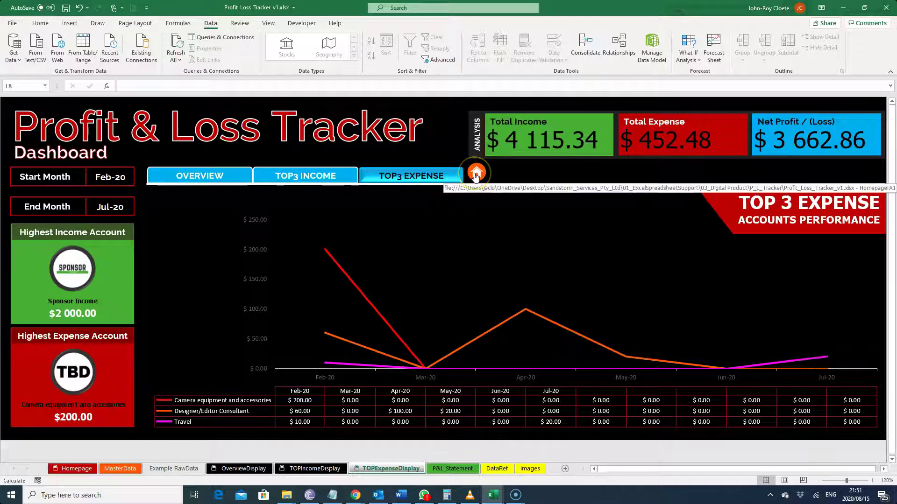
pyautogui.click(209, 177)
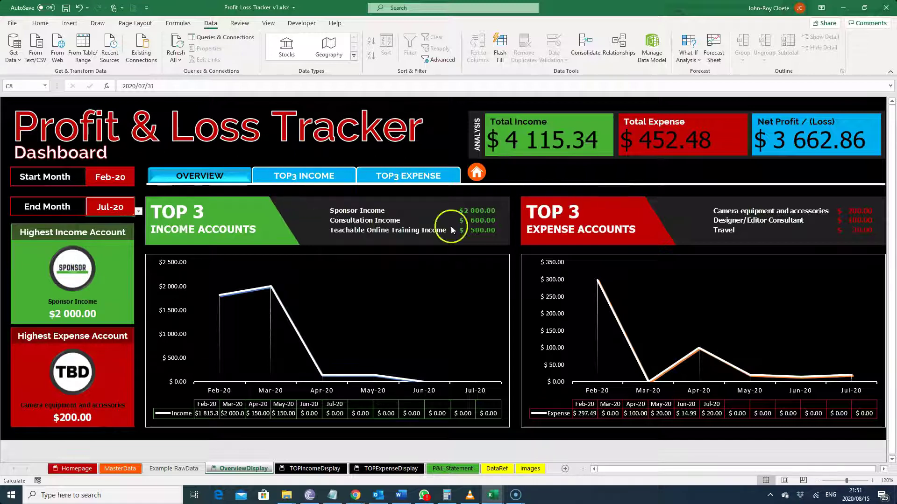
# - Go through the homepage and records to the Accounts and Type lists, and open the Images for Display on Dashboard sheet
pyautogui.click(481, 175)
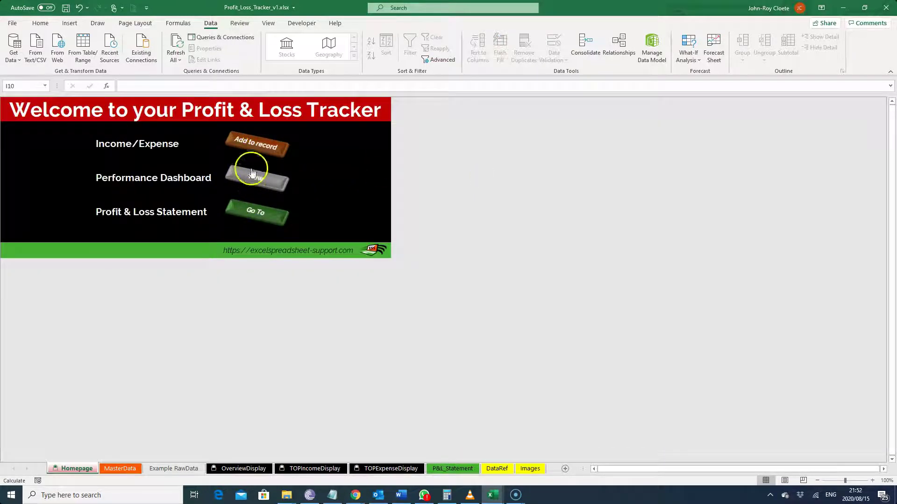
pyautogui.click(254, 144)
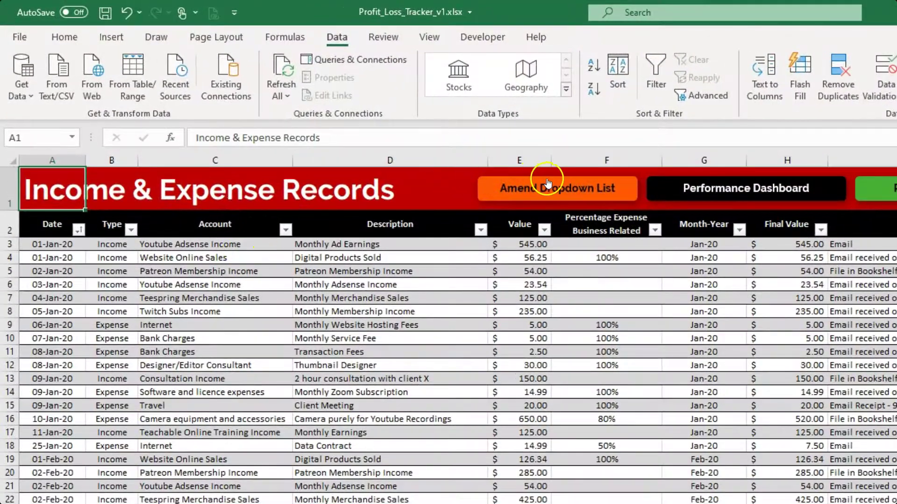
pyautogui.click(550, 188)
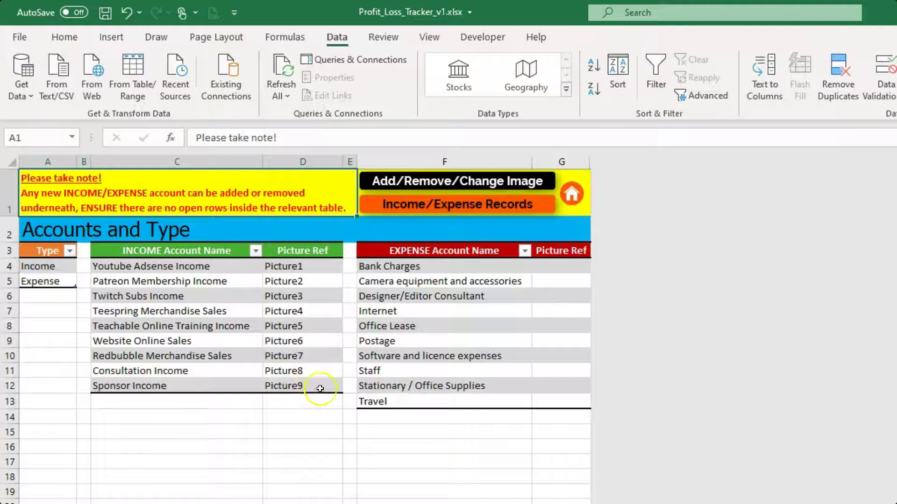
pyautogui.click(406, 181)
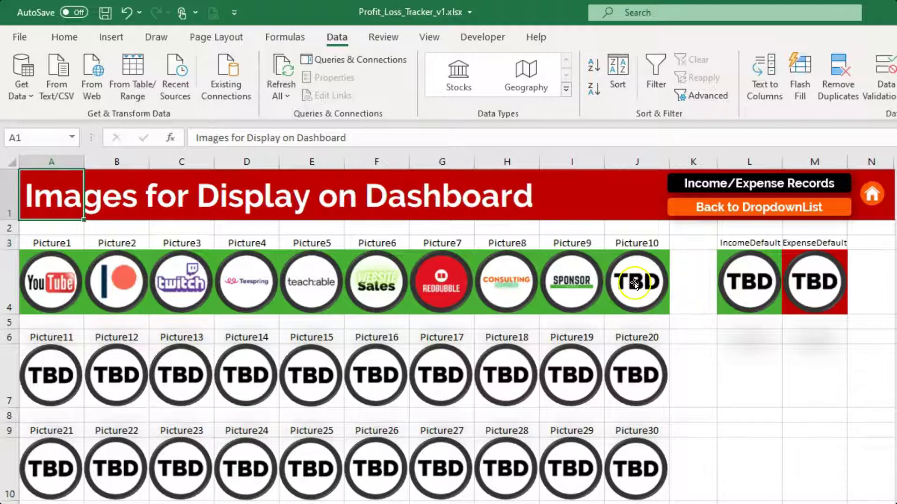
# - Open the file chooser for replacing the Picture11 image and cancel it without choosing a picture
pyautogui.rightClick(55, 375)
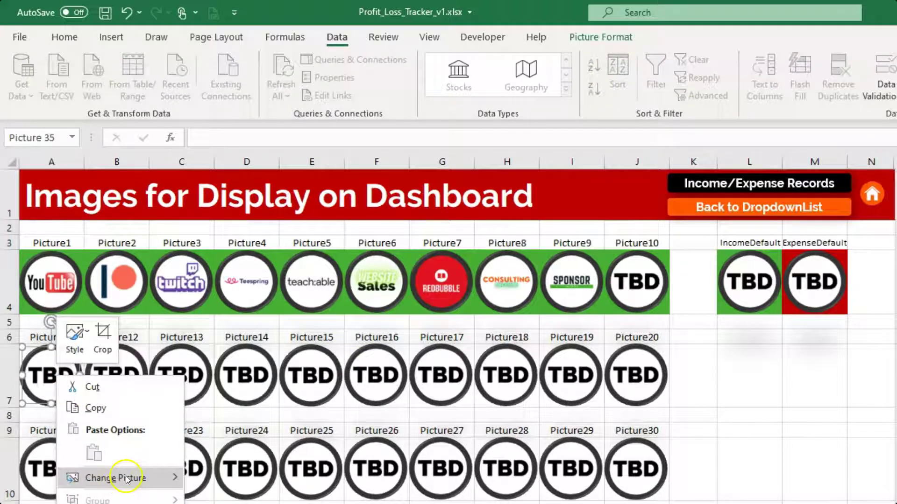
pyautogui.moveTo(126, 478)
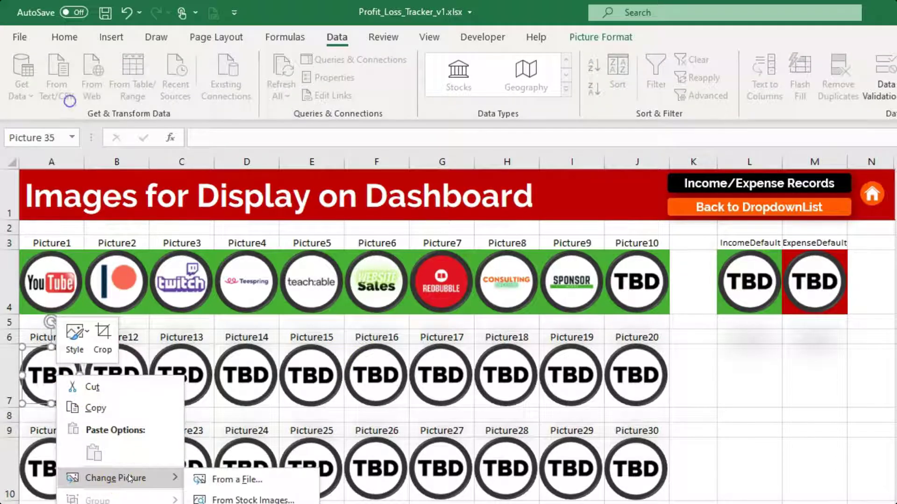
pyautogui.click(243, 481)
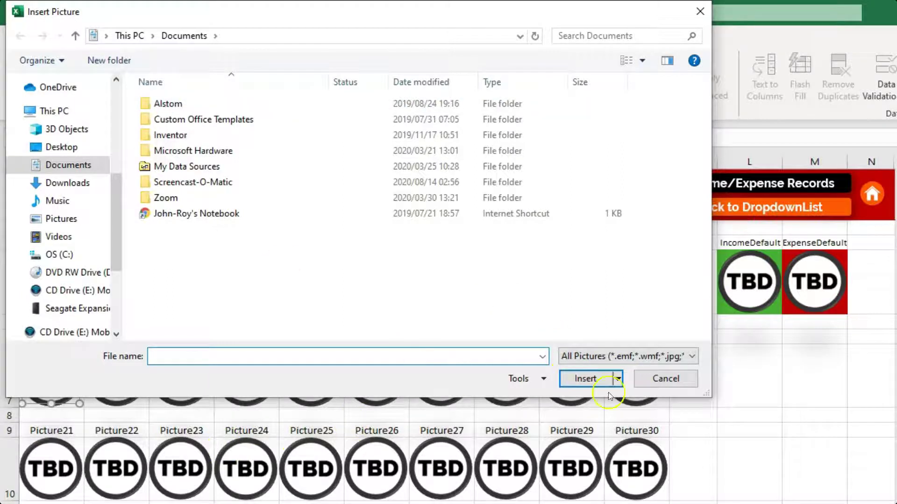
pyautogui.click(673, 379)
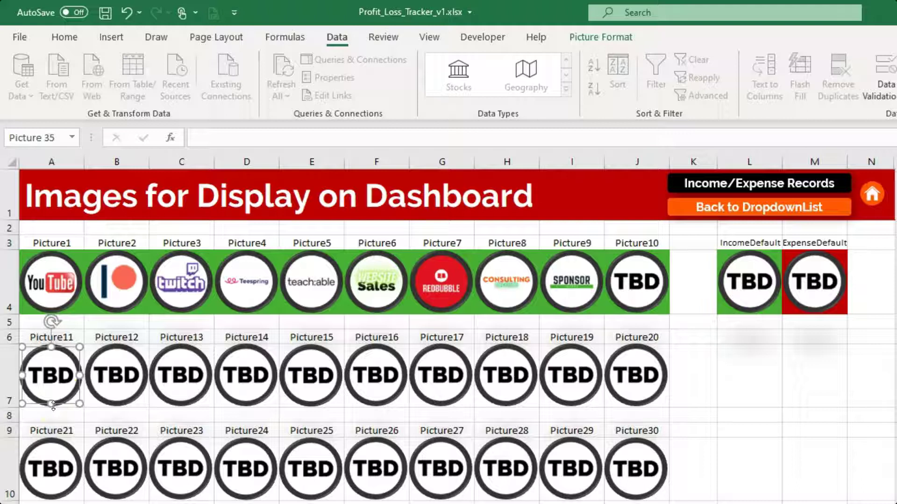
# - Return from the dashboard images to the Accounts and Type lists and set Youtube Adsense Income's picture reference to Picture11
pyautogui.click(80, 376)
pyautogui.click(70, 370)
pyautogui.click(74, 336)
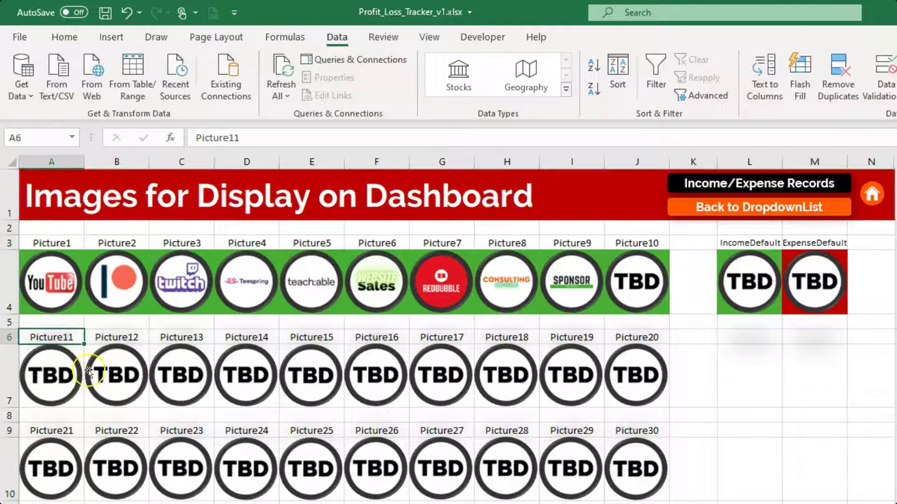
pyautogui.click(775, 211)
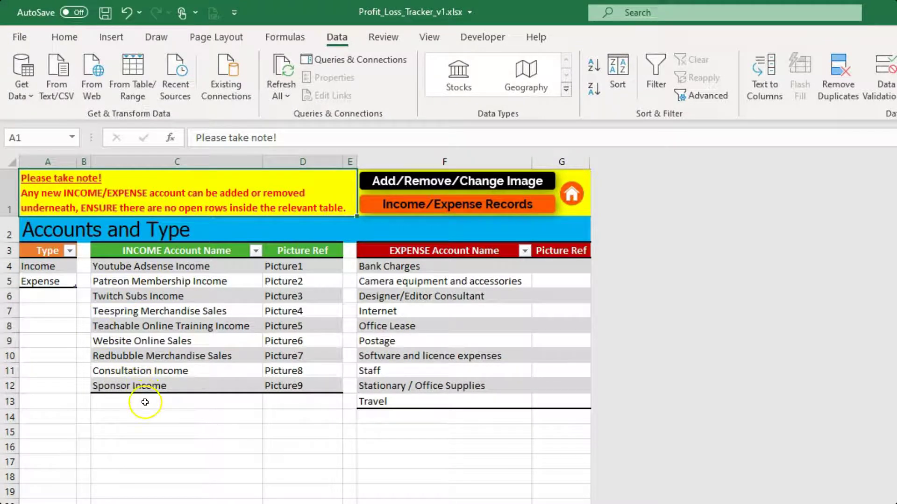
pyautogui.doubleClick(302, 267)
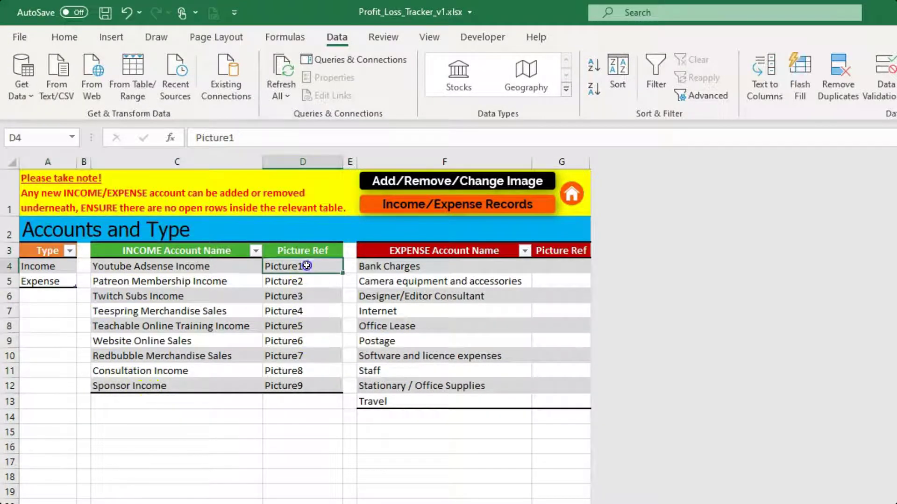
pyautogui.click(220, 438)
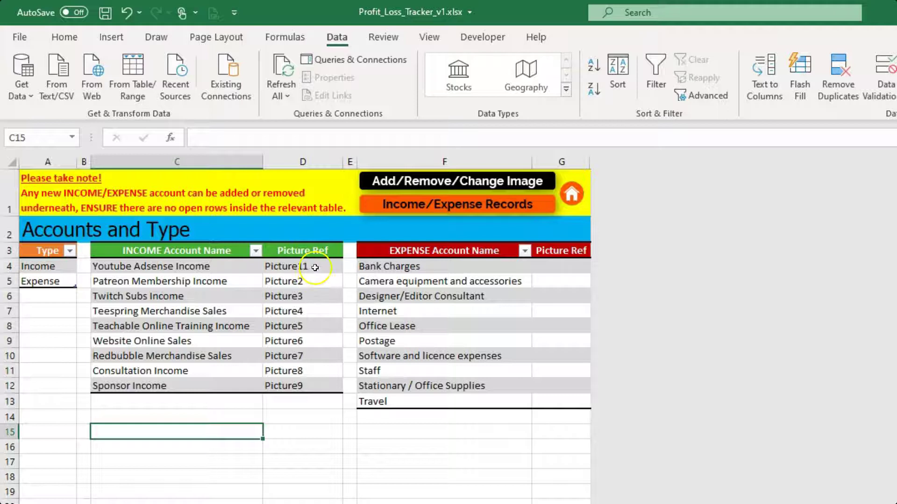
# - Go through the Income & Expense Records to the Performance Dashboard and set its Start Month to Jan-20
pyautogui.click(470, 201)
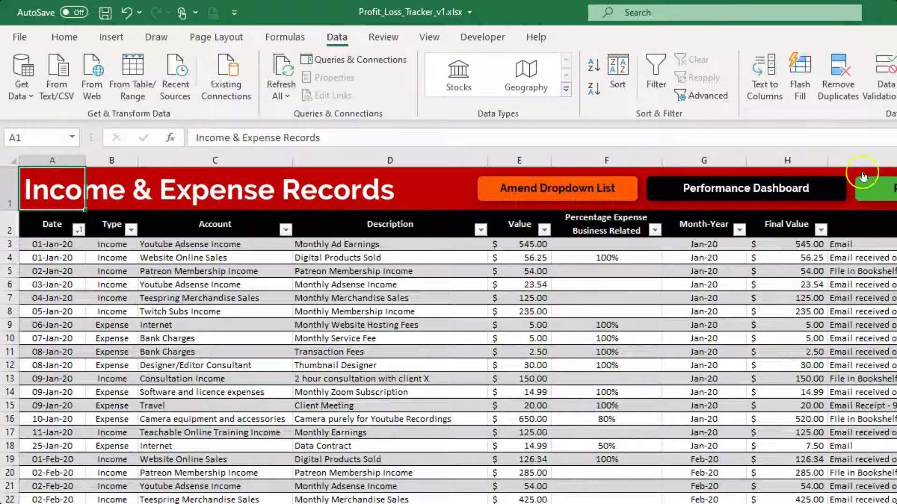
pyautogui.click(746, 196)
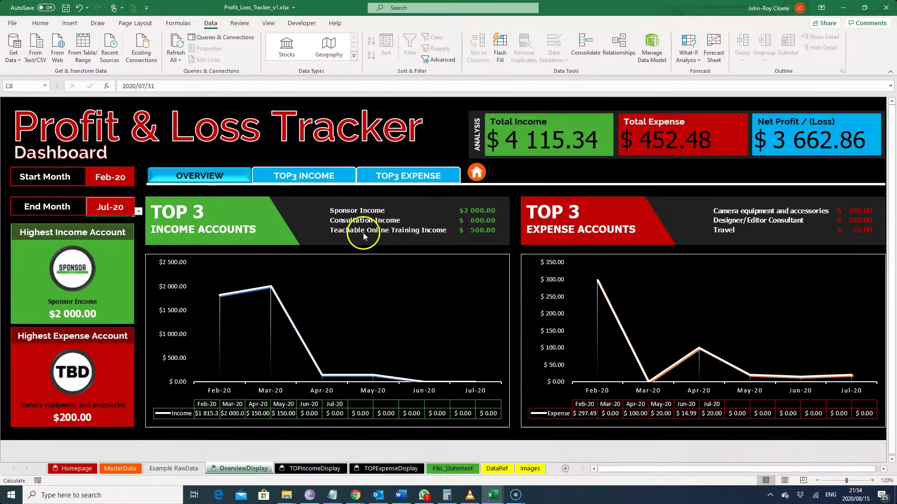
pyautogui.click(117, 177)
pyautogui.click(139, 182)
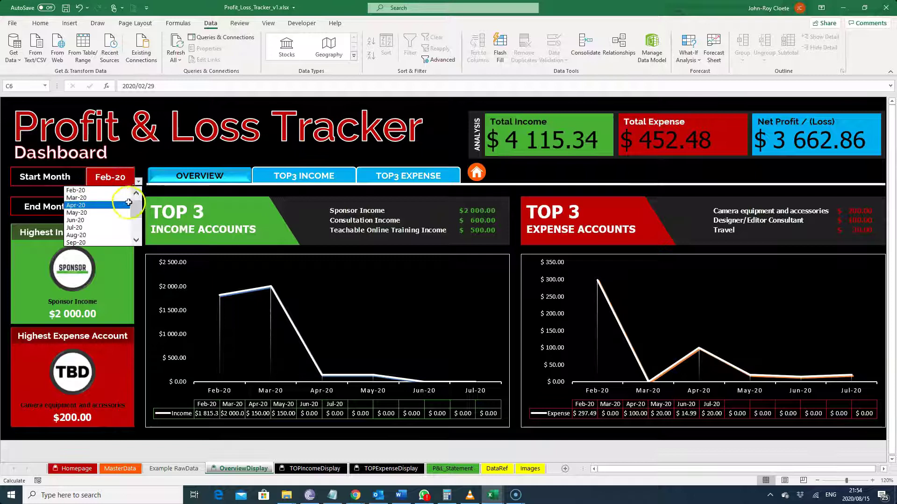
pyautogui.click(114, 189)
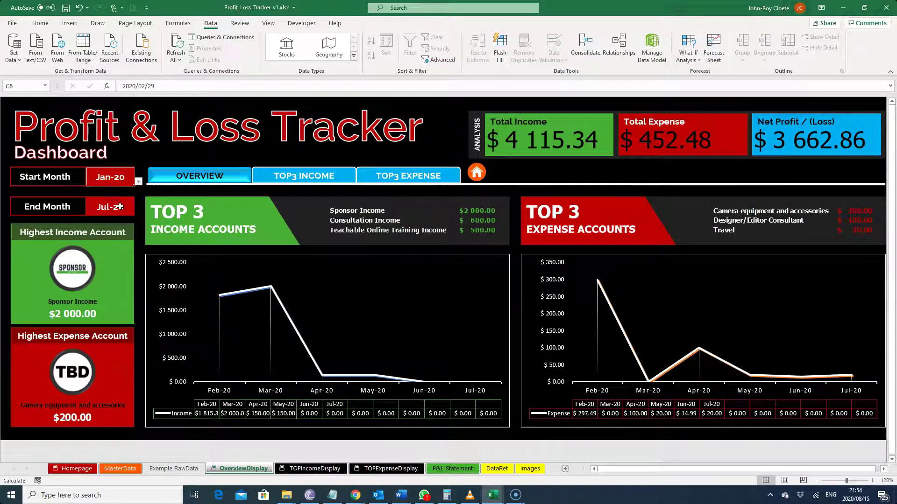
# - Set the dashboard's End Month to Dec-20 and reselect Jan-20 as the Start Month
pyautogui.click(123, 208)
pyautogui.click(139, 212)
pyautogui.click(109, 262)
pyautogui.click(114, 180)
pyautogui.click(138, 181)
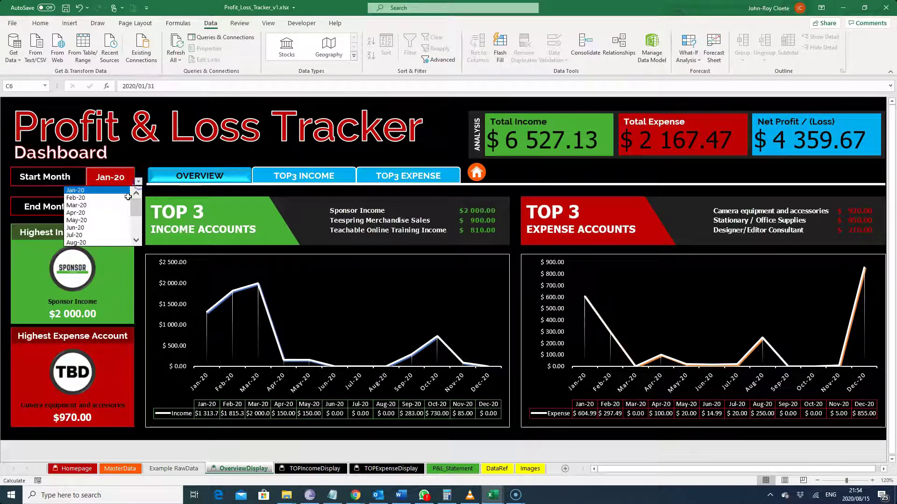
pyautogui.click(115, 193)
# - Set the dashboard's End Month to Jan-20 from the list of available months
pyautogui.click(134, 204)
pyautogui.click(139, 211)
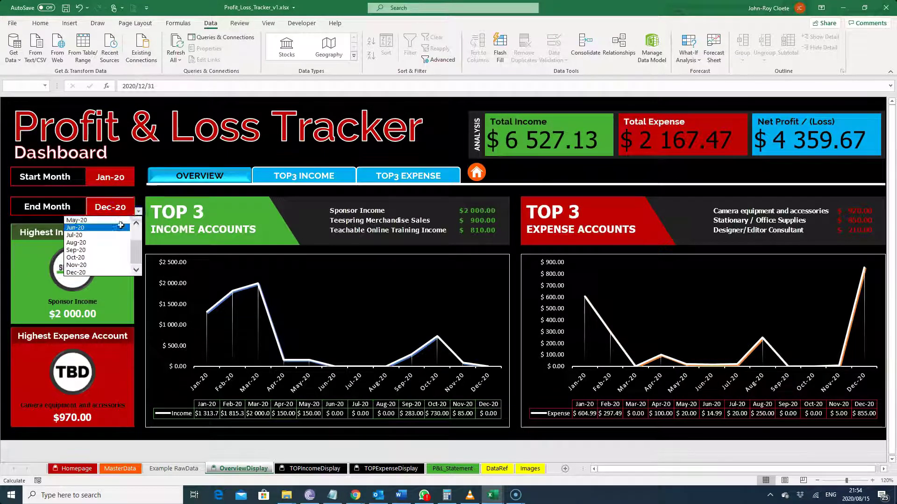
pyautogui.scroll(2, 122, 236)
pyautogui.click(120, 219)
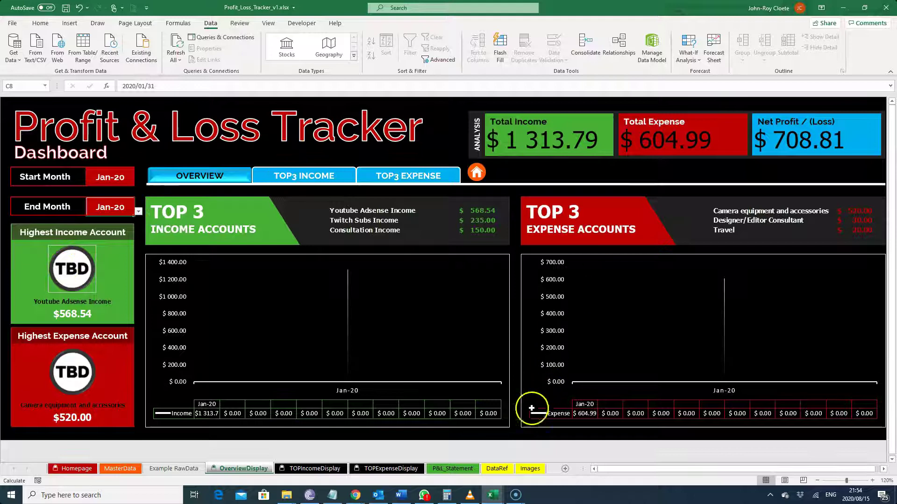
# - Go back to the Images for Display on Dashboard sheet and fill the cell behind Picture11 with green
pyautogui.click(477, 173)
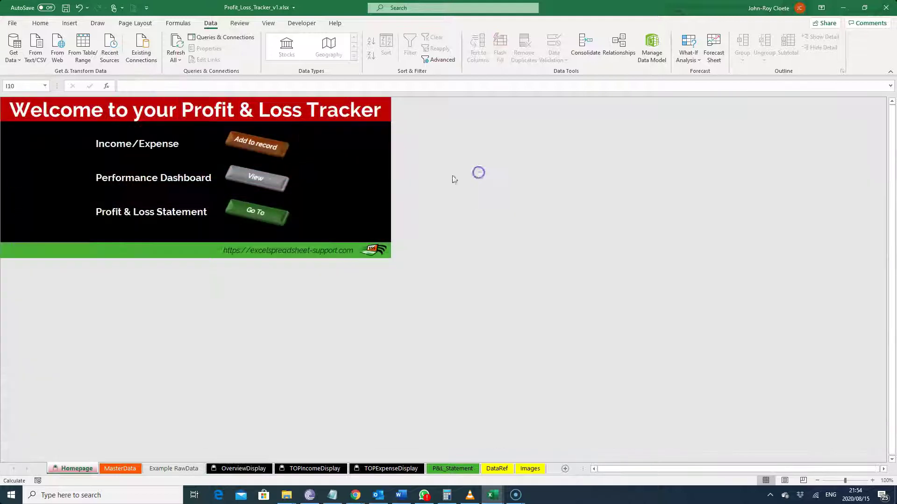
pyautogui.click(252, 143)
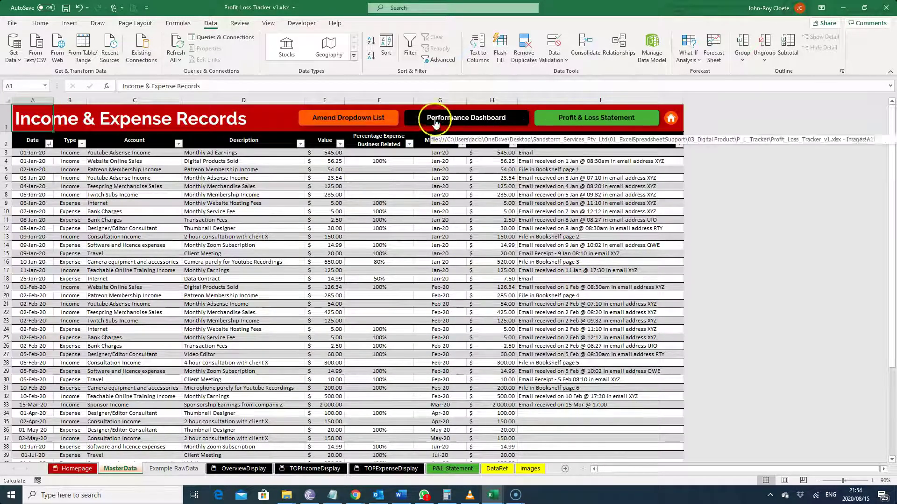
pyautogui.click(343, 117)
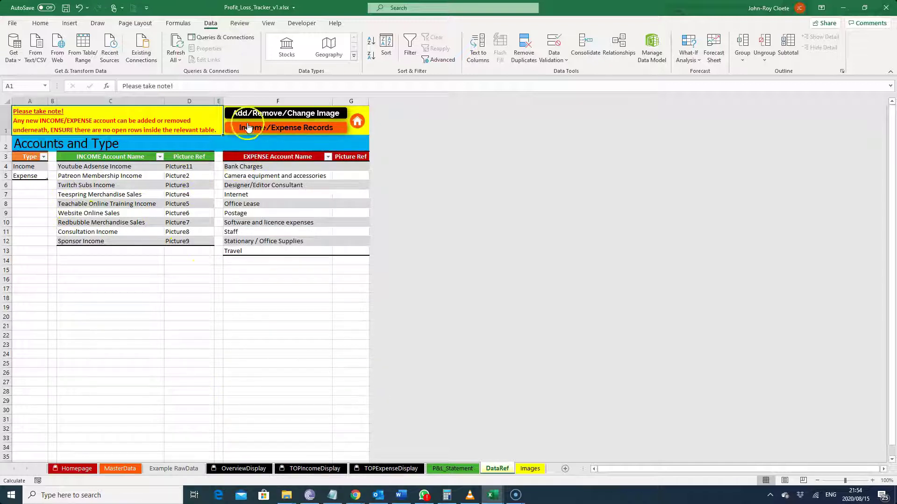
pyautogui.click(265, 116)
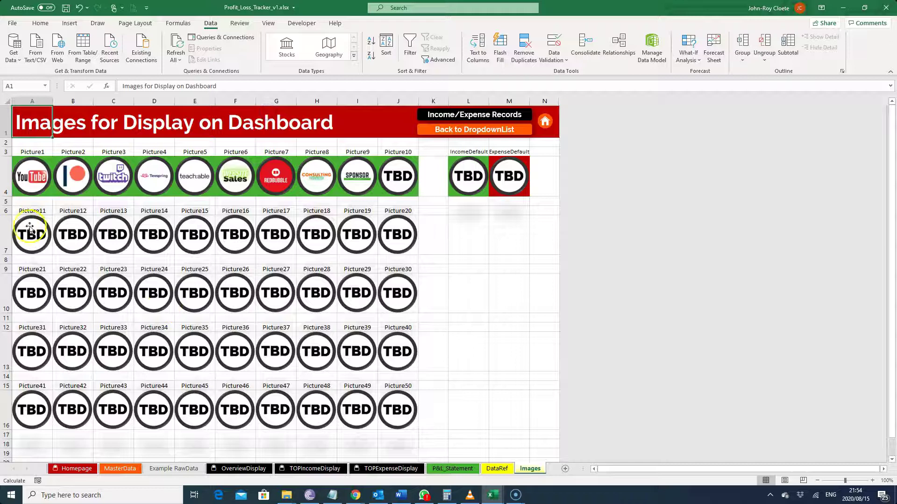
pyautogui.click(48, 218)
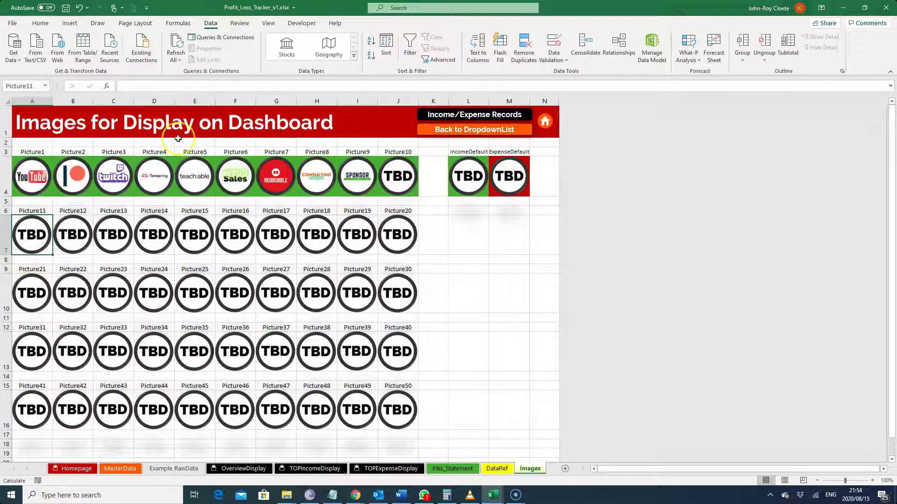
pyautogui.click(41, 23)
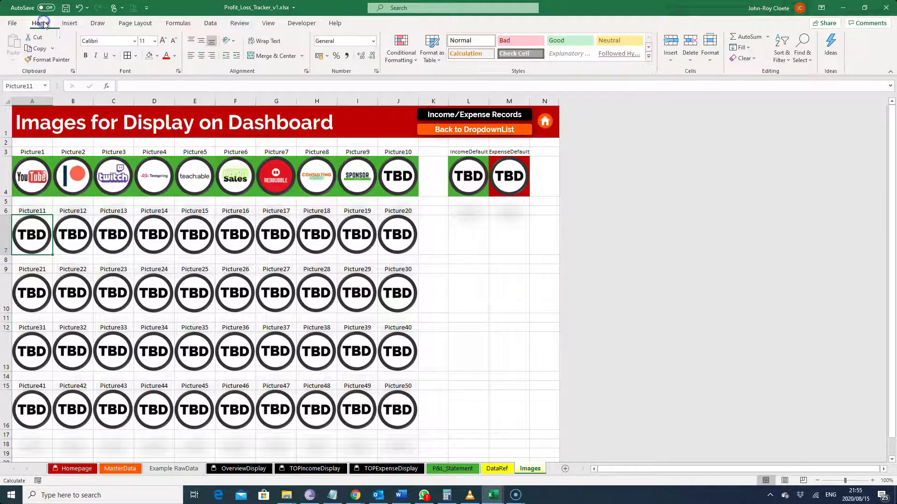
pyautogui.click(158, 55)
pyautogui.click(157, 169)
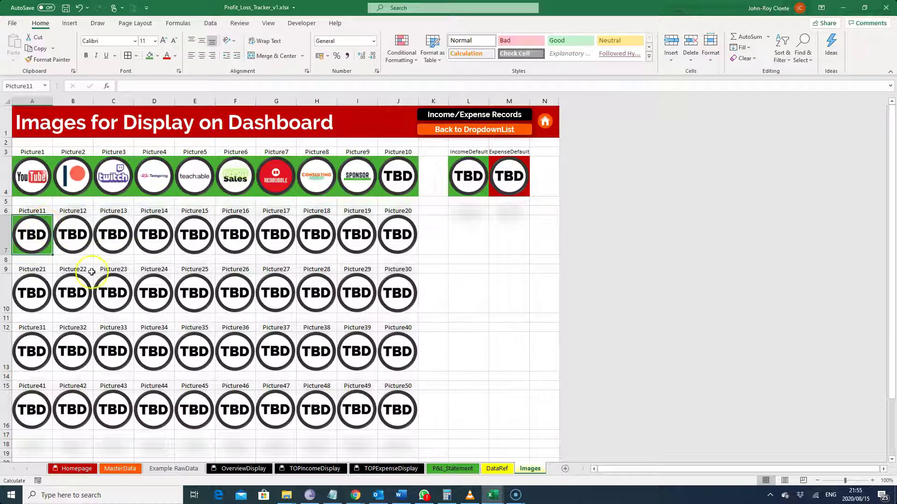
# - Return through the Accounts and Type lists and the homepage to the Performance Dashboard to check the Highest Income Account image
pyautogui.click(470, 129)
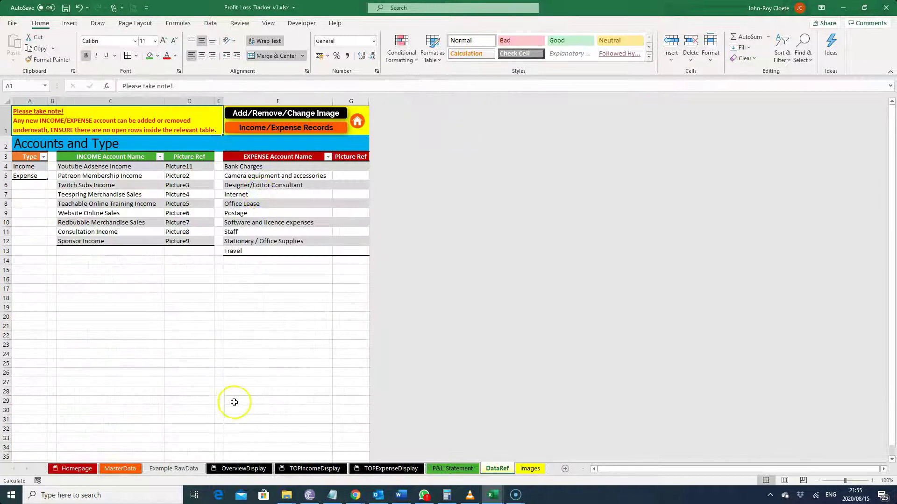
pyautogui.click(357, 121)
pyautogui.click(273, 168)
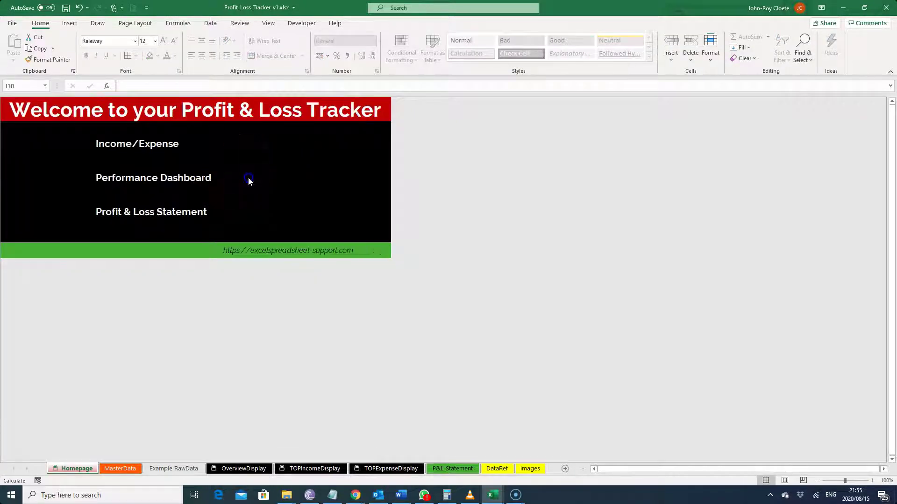
pyautogui.click(100, 289)
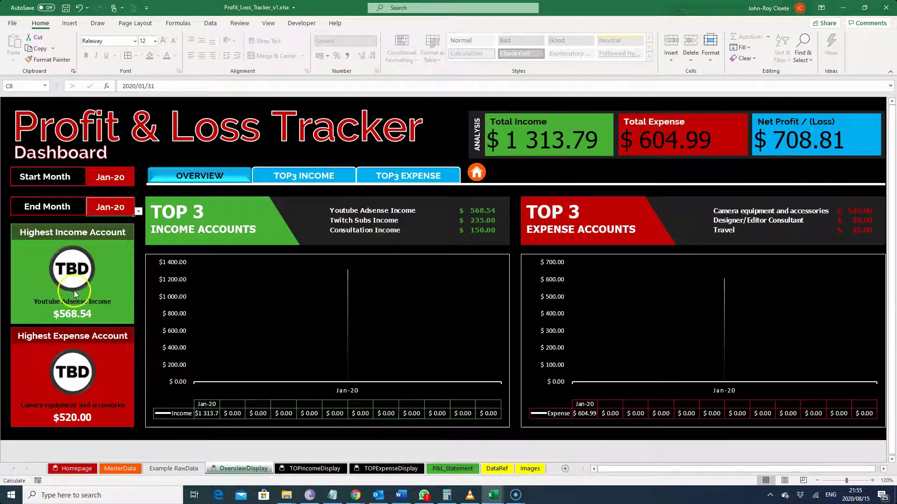